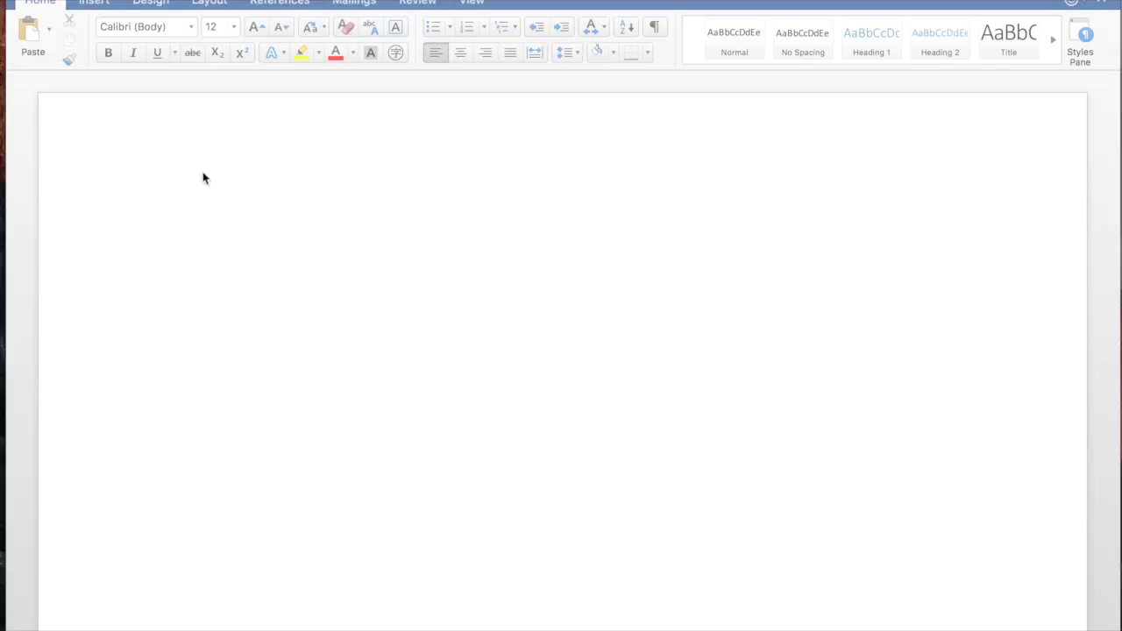
Begin the letter with "Dear BLANK," and the sentence "I'd like to talk to you – please let me know when you're available."
left_click(248, 184)
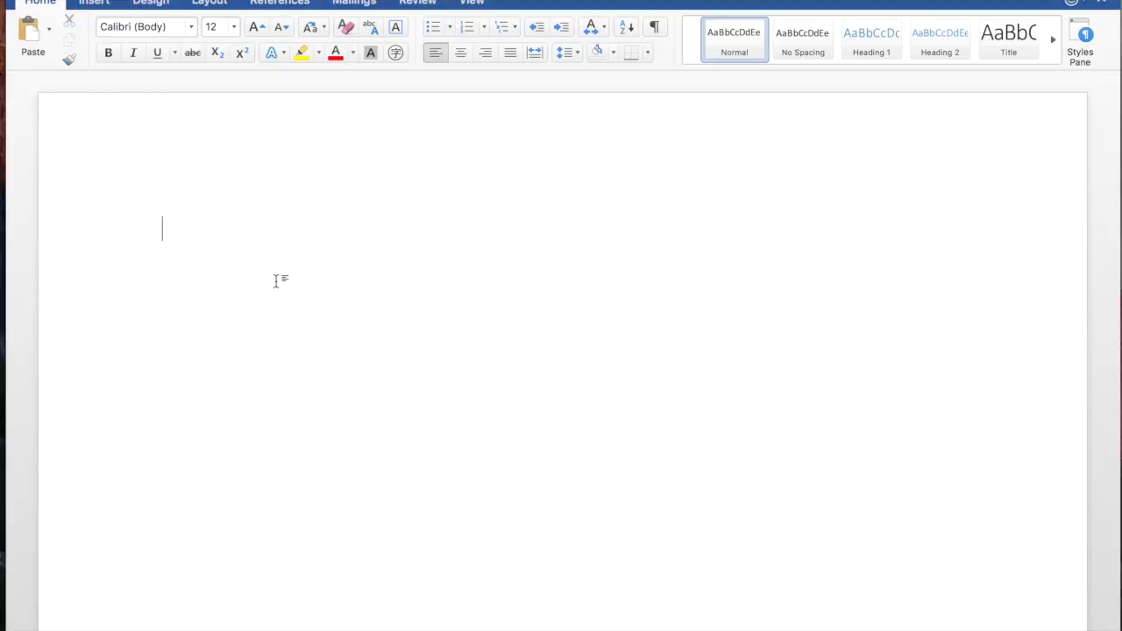
type("Dar")
key("BackSpace")
key("BackSpace")
type("ear BLANK,")
key("Return")
key("Return")
type("I'd like to talk to you - please let me know ")
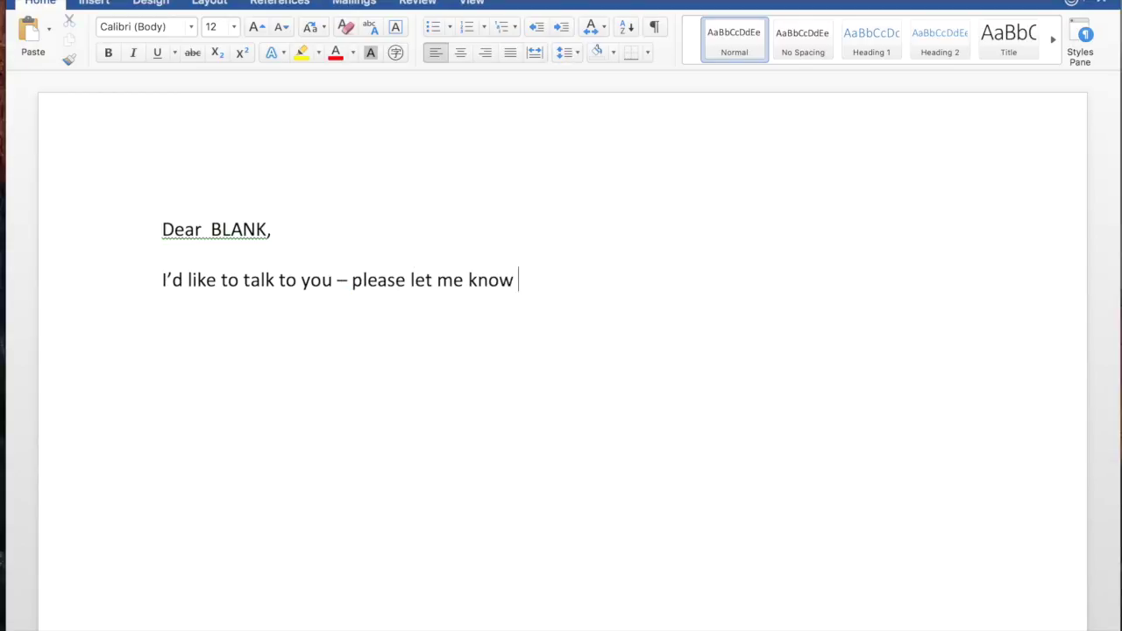
type("when you're available.")
Add the separate lines "You work at COMPANY" and "Your email is EMAIL" below the opening sentence
key("Return")
type("You wo")
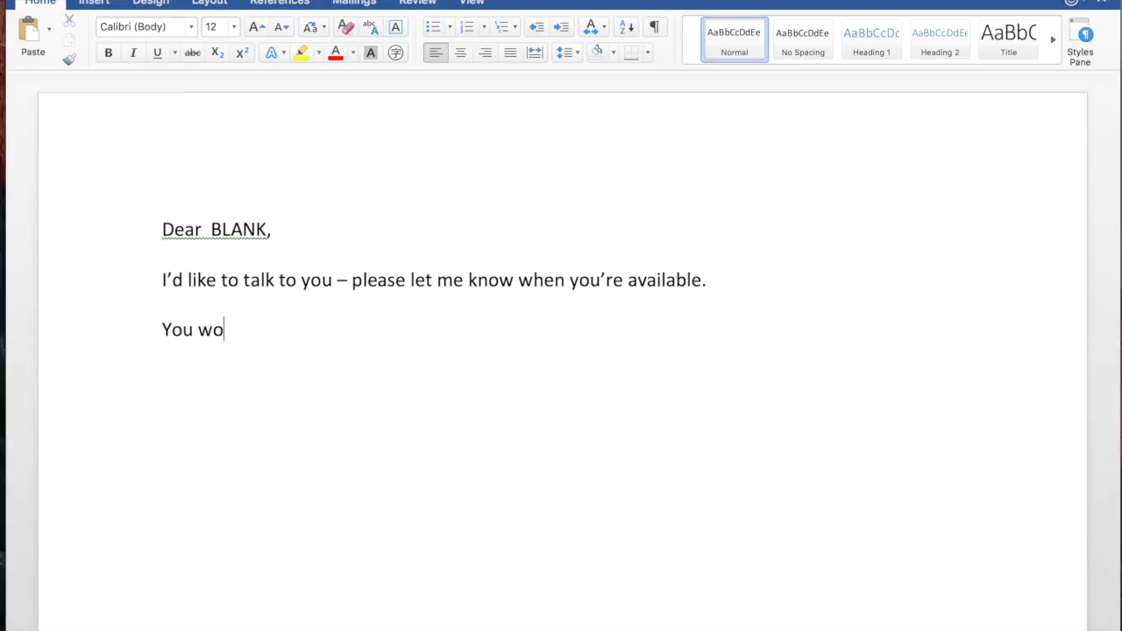
type("rk at COMPANY")
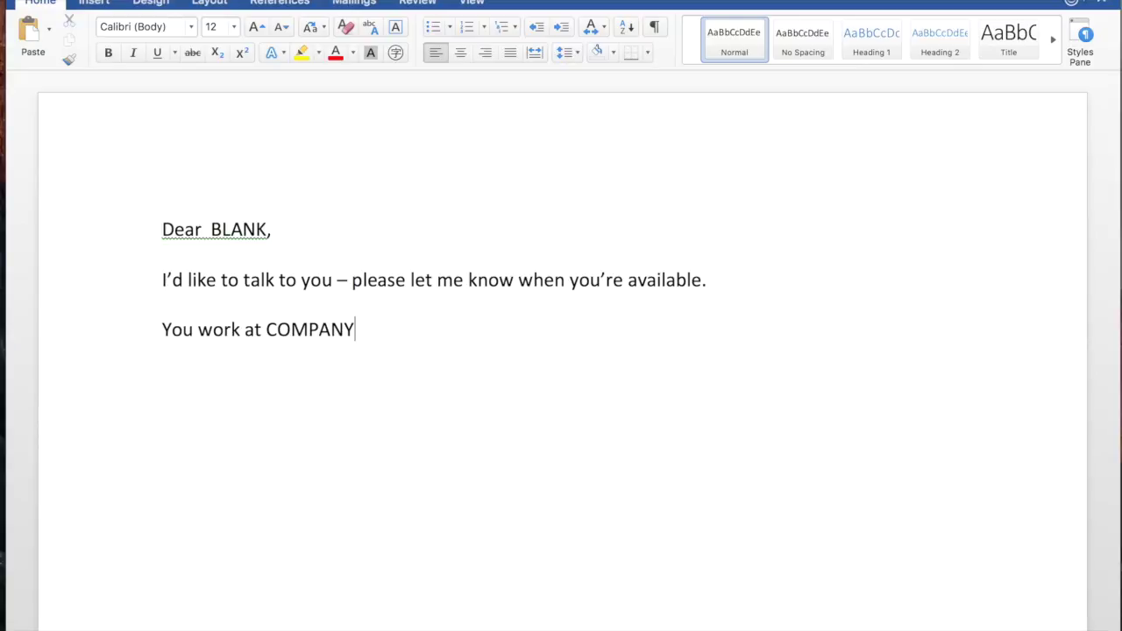
key("Return")
type("Your")
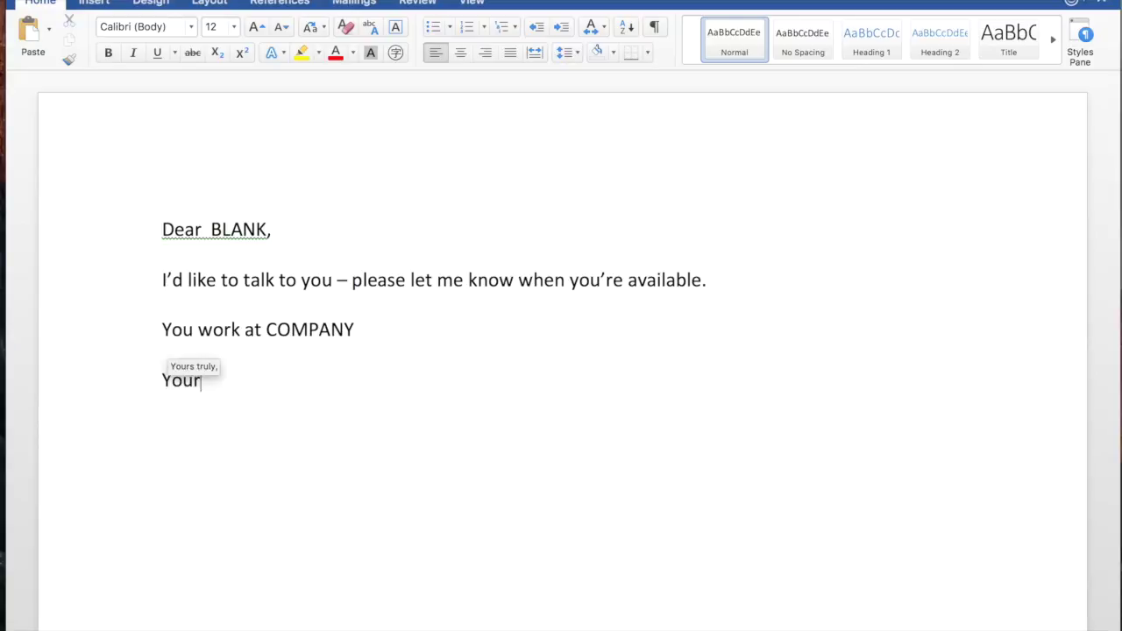
type(" email is EMAIL")
Close the letter with "Sincerely," and the sender's first name on its own line
key("Return")
type("Sincerely,")
key("Return")
type("Tyler")
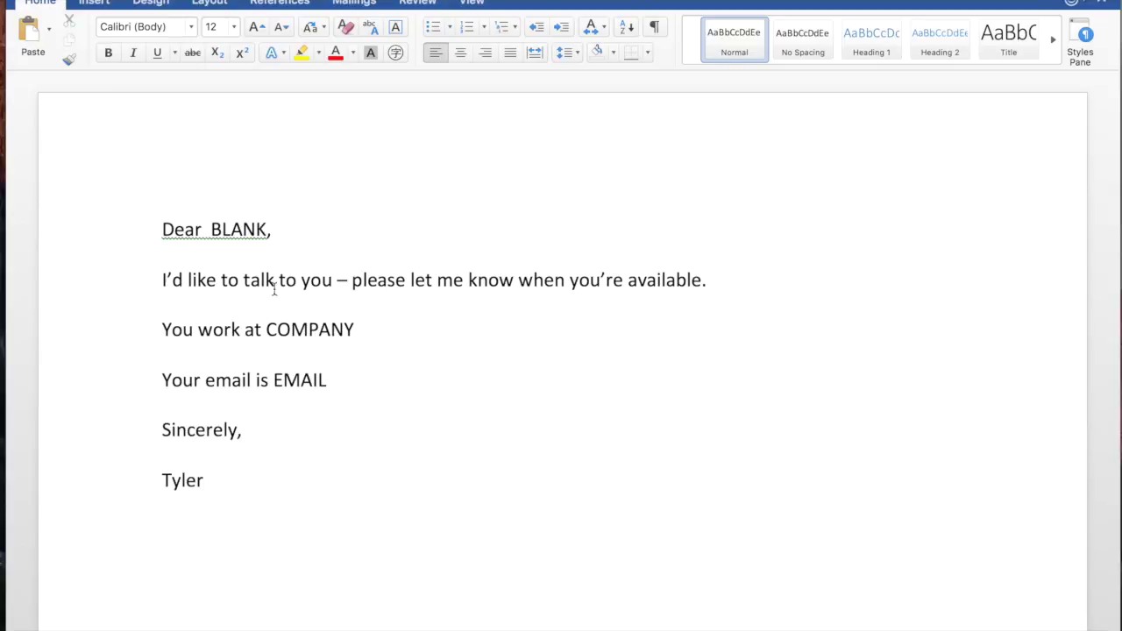
Apply the last custom margin setting to the document, with 0" on all four sides
left_click_drag(233, 488, 155, 223)
left_click(341, 491)
left_click(214, 4)
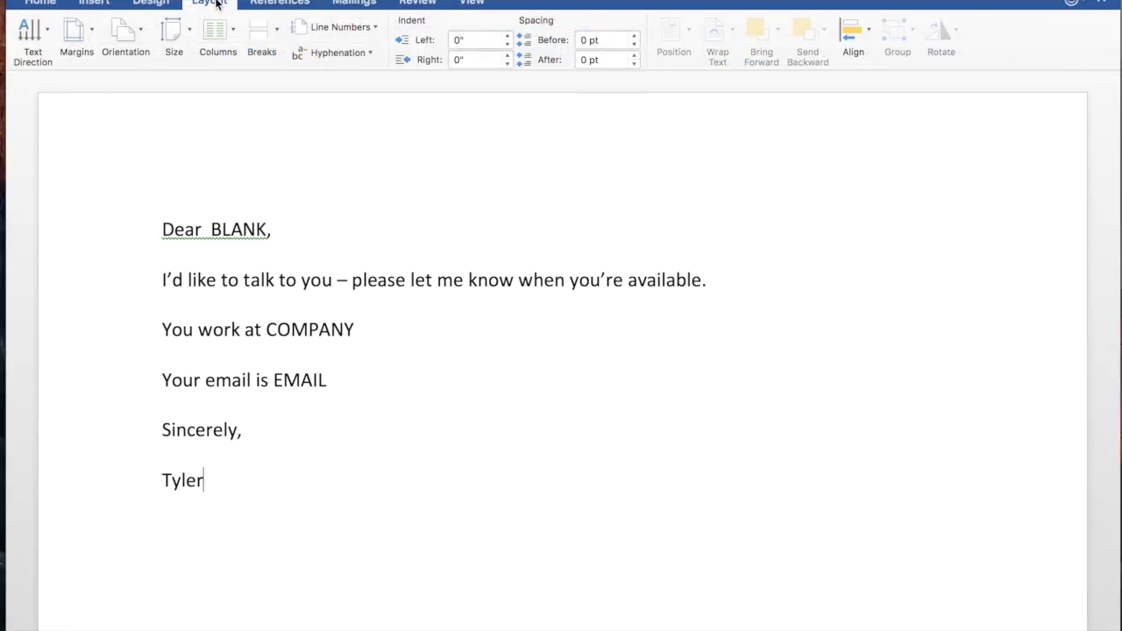
left_click(92, 33)
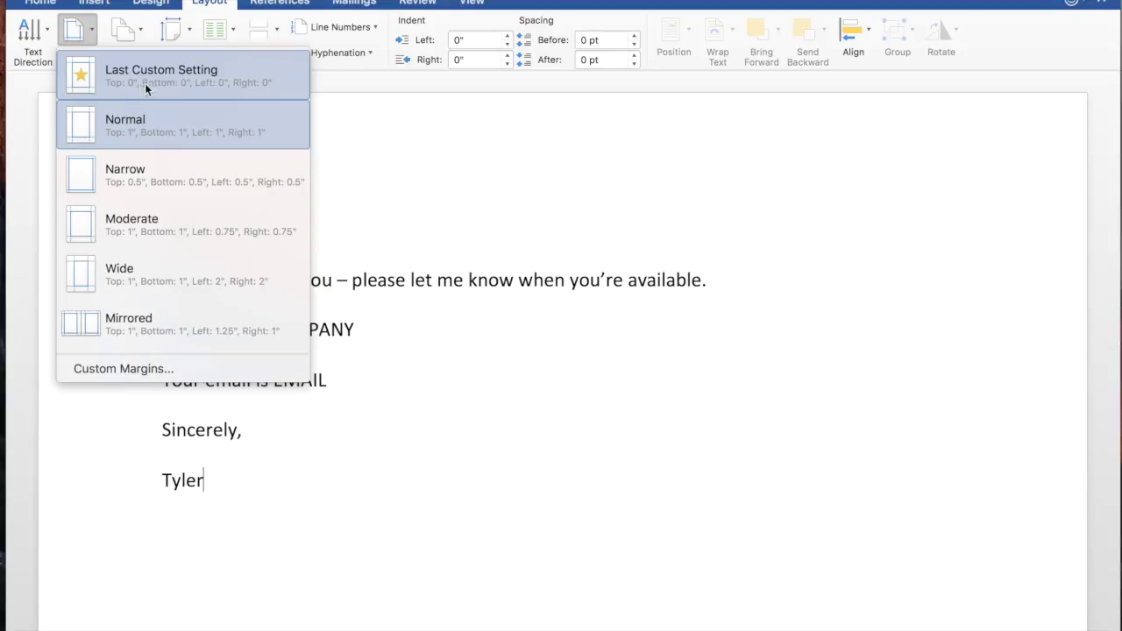
left_click(195, 79)
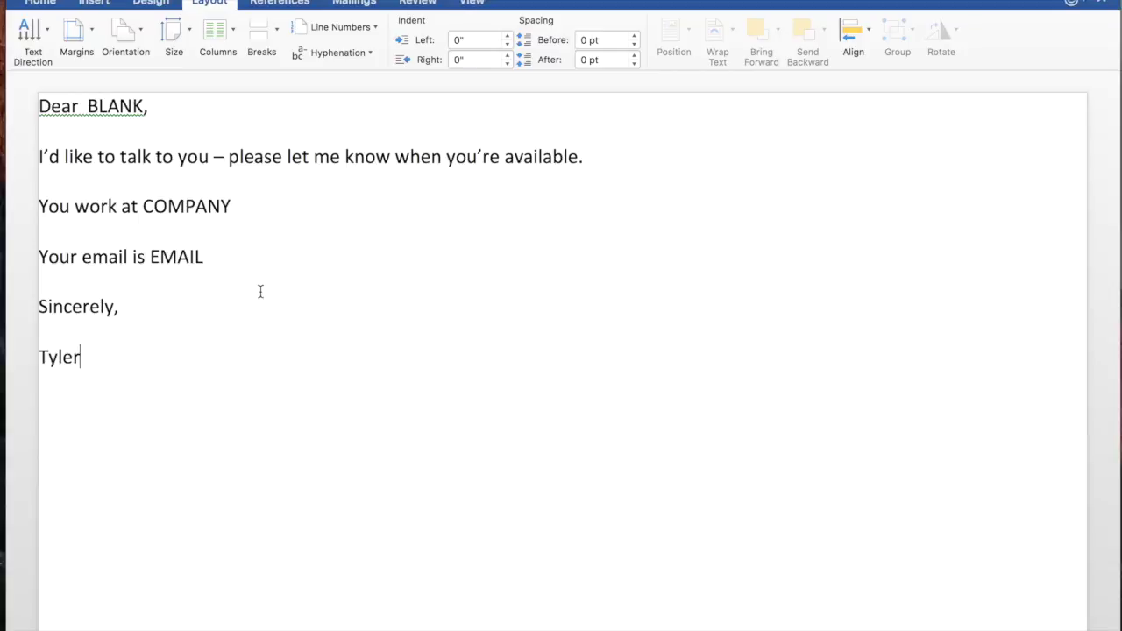
Start a mail merge for the letter using the Email Messages document type
left_click(363, 5)
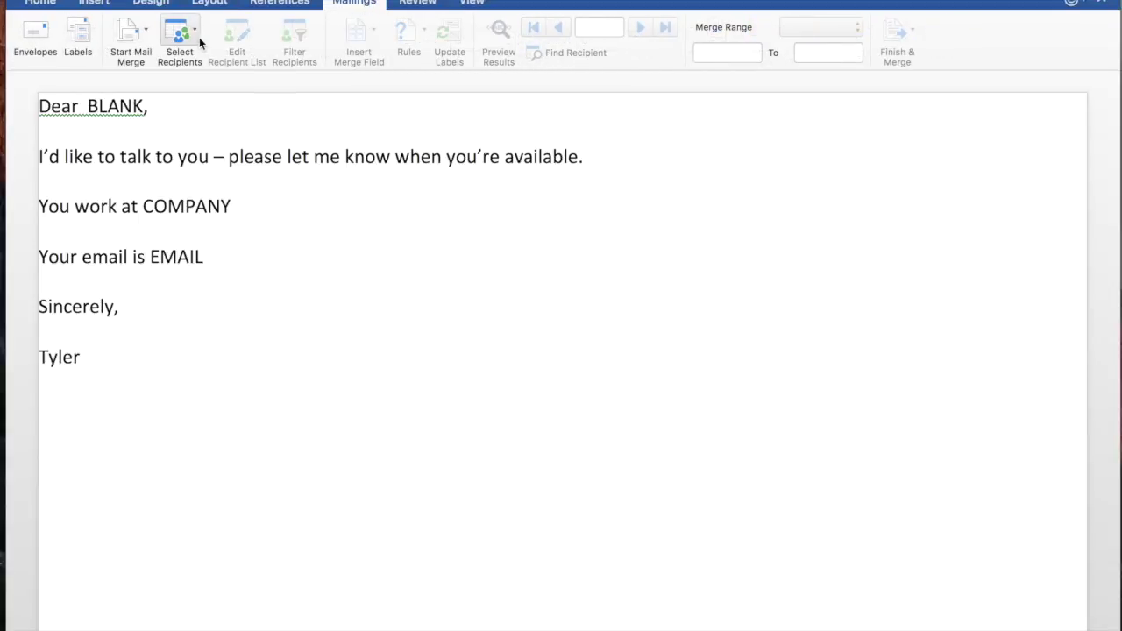
left_click(147, 32)
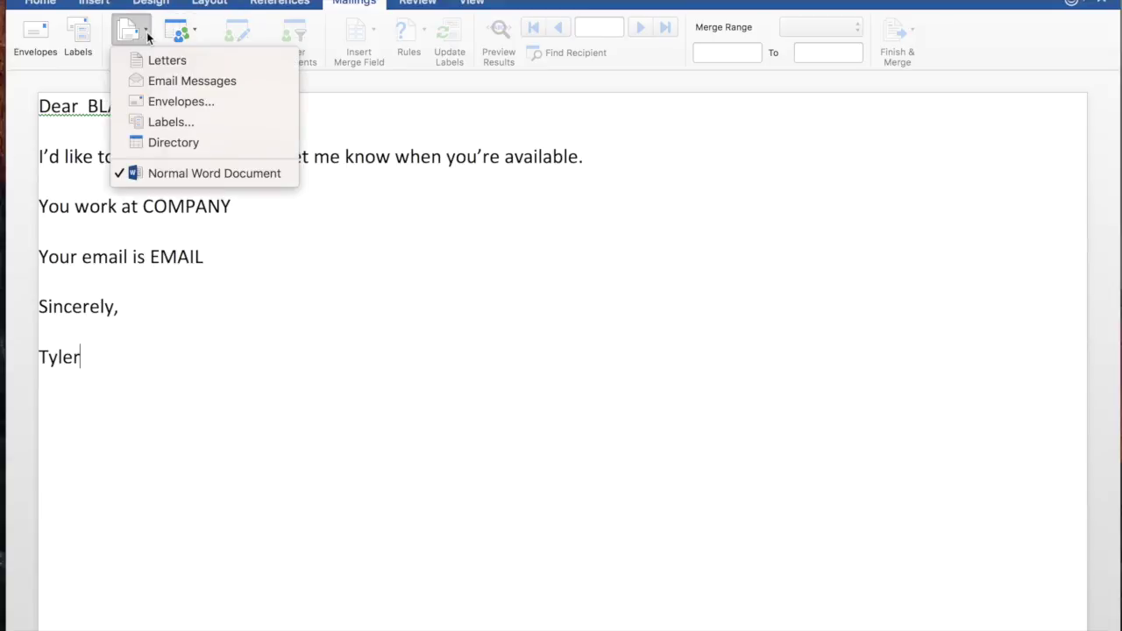
left_click(231, 82)
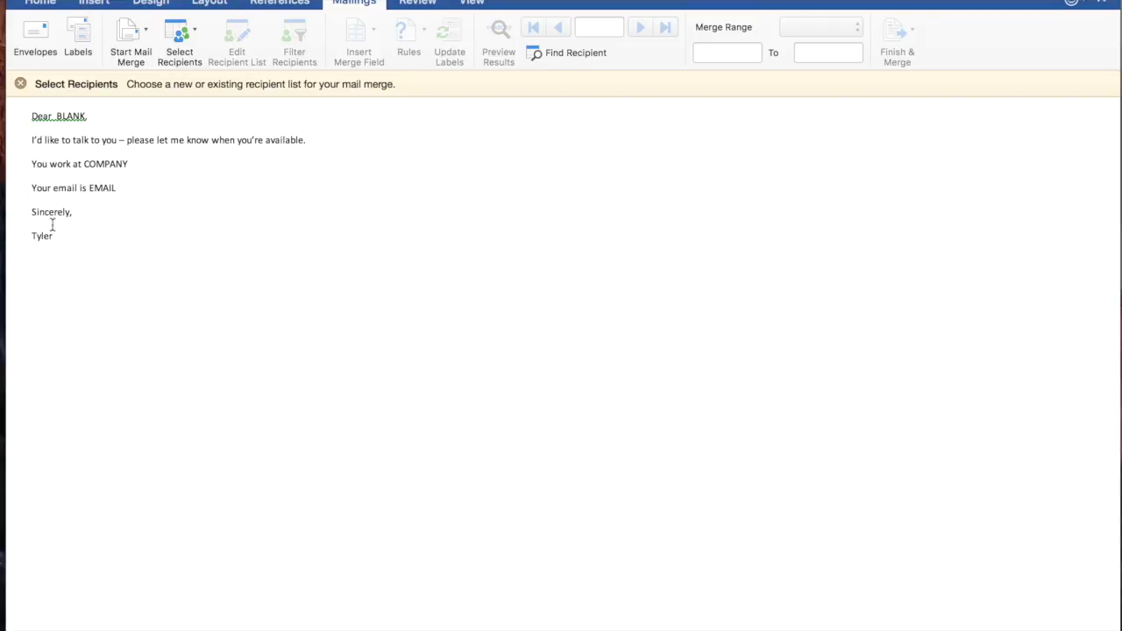
left_click_drag(33, 118, 85, 265)
left_click(79, 149)
Use the existing list test_mail_merge_database from the Desktop as the merge recipients and allow its conversion from Excel
left_click(195, 34)
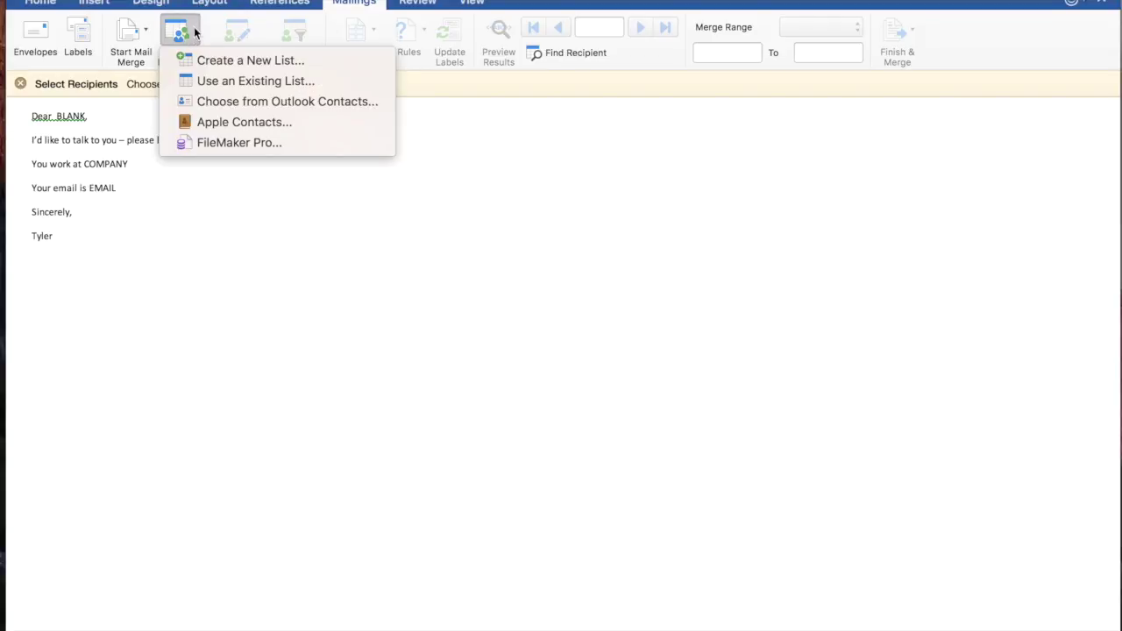
left_click(196, 34)
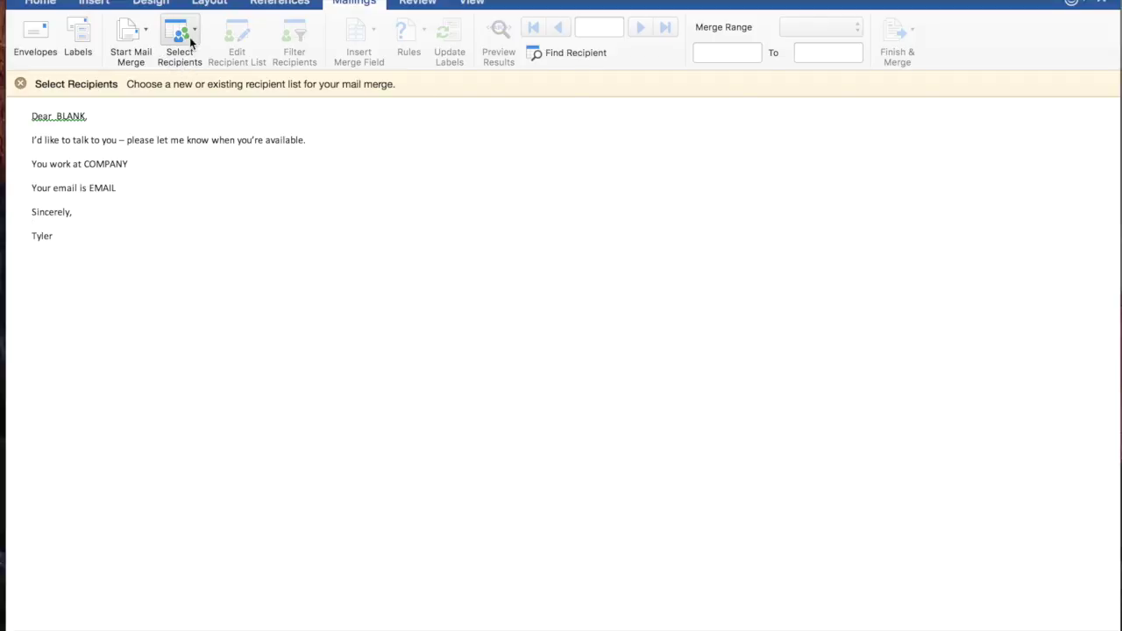
left_click(193, 34)
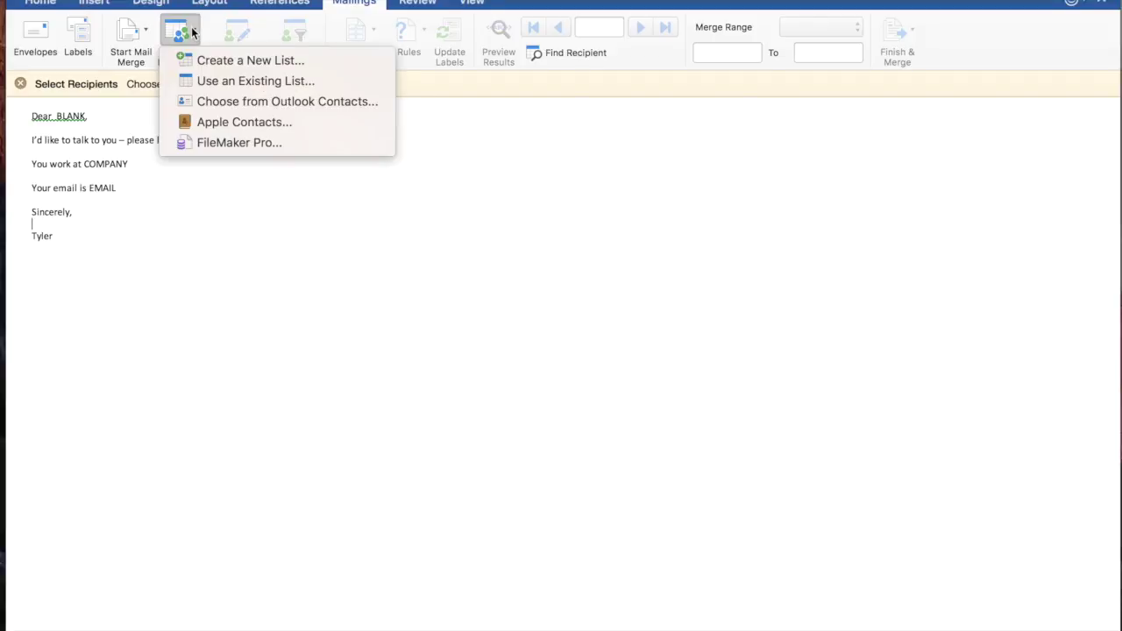
left_click(255, 80)
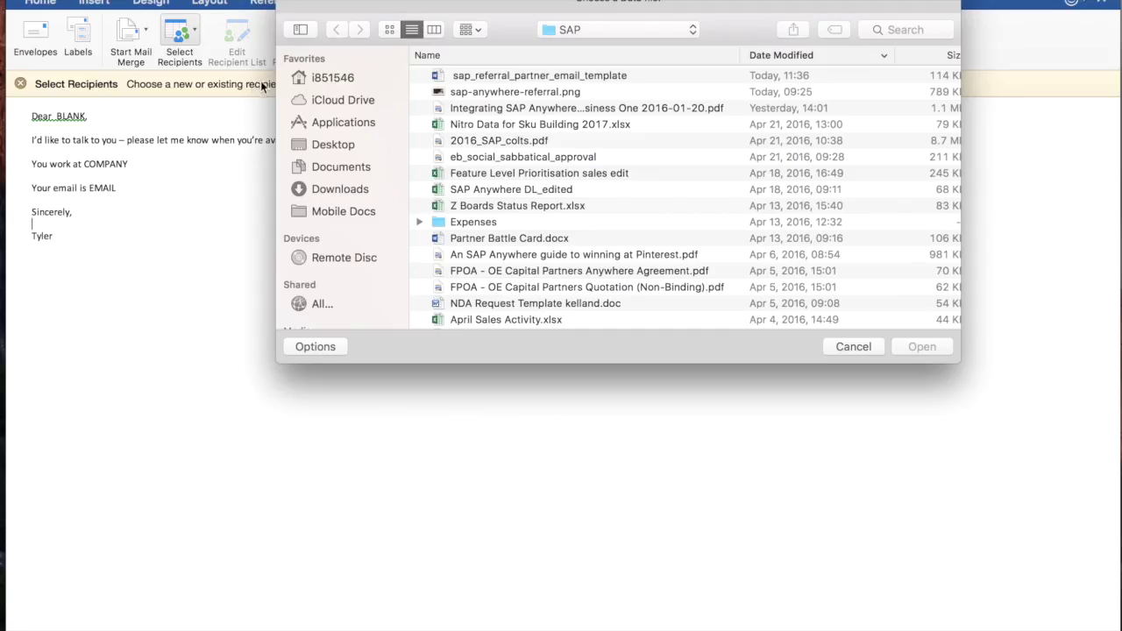
left_click(341, 188)
left_click(349, 166)
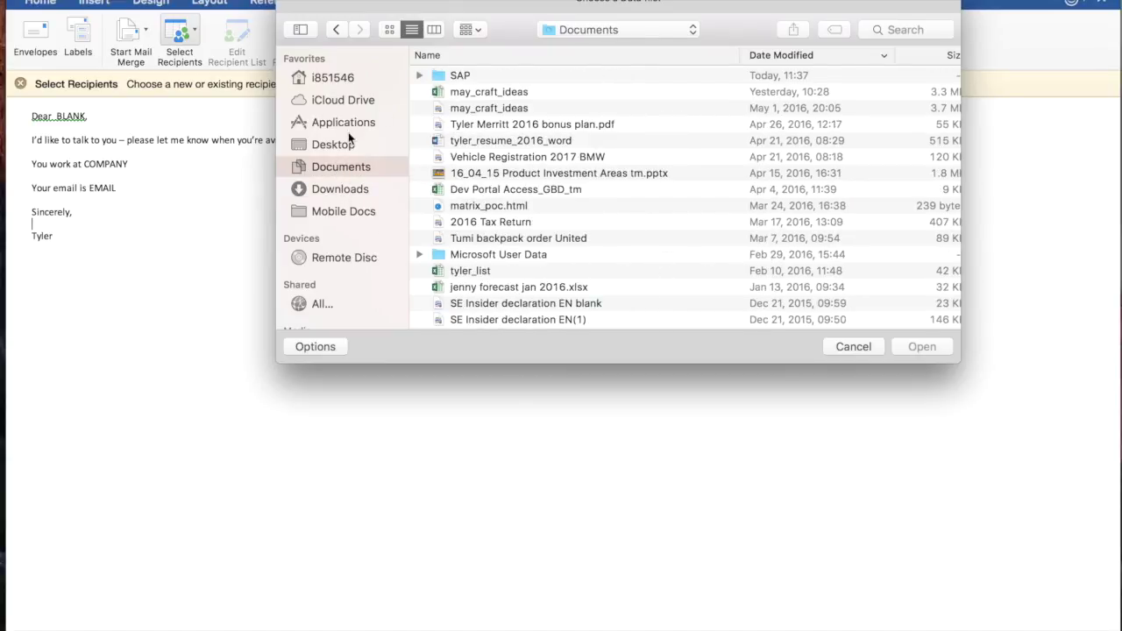
left_click(342, 144)
left_click(480, 78)
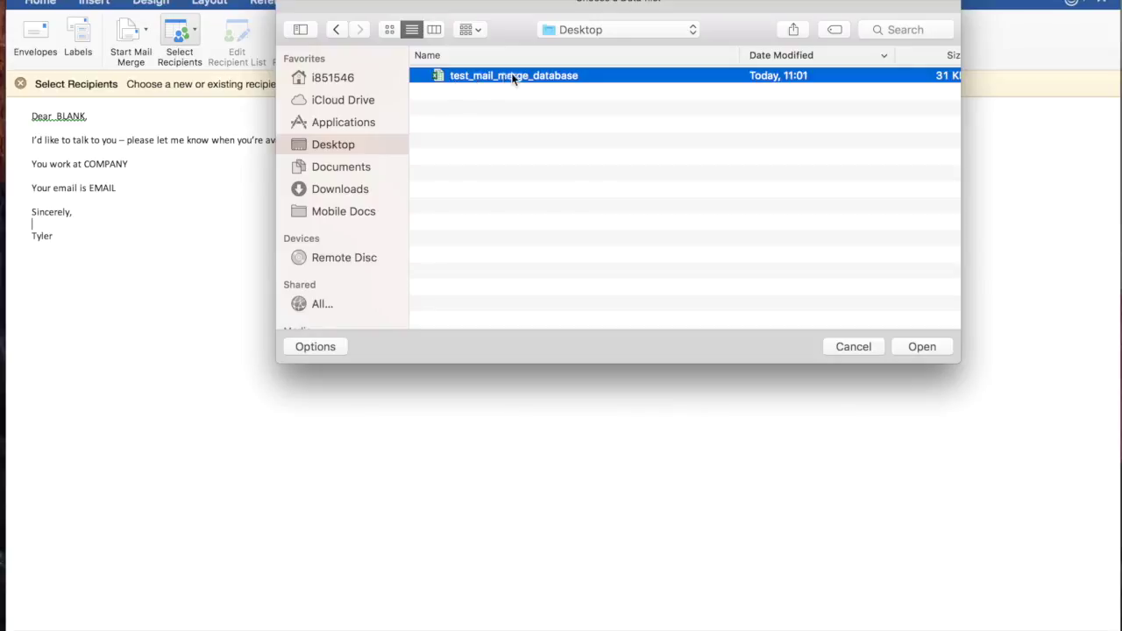
left_click(926, 348)
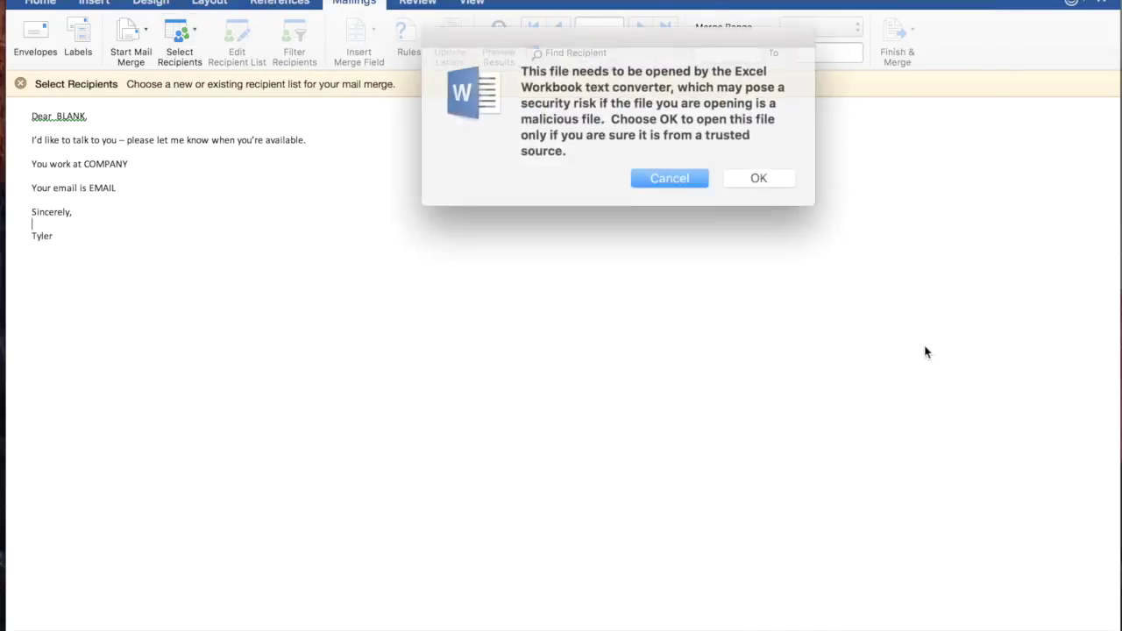
left_click(746, 174)
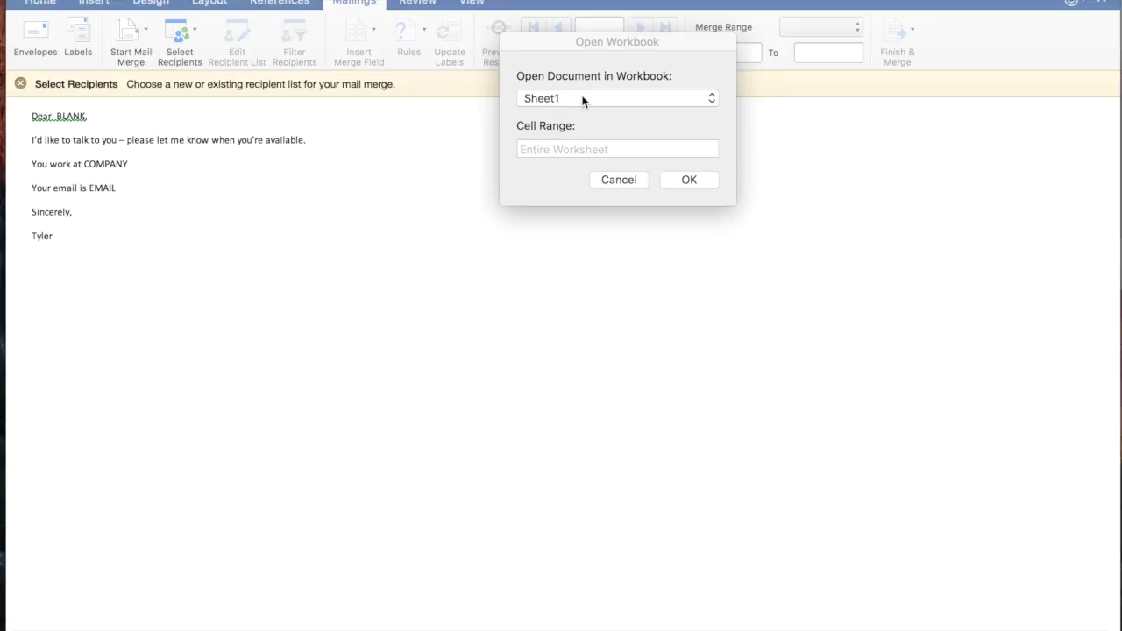
Load the recipient data from the entire workbook, leaving the cell range unrestricted
left_click(587, 99)
left_click(595, 82)
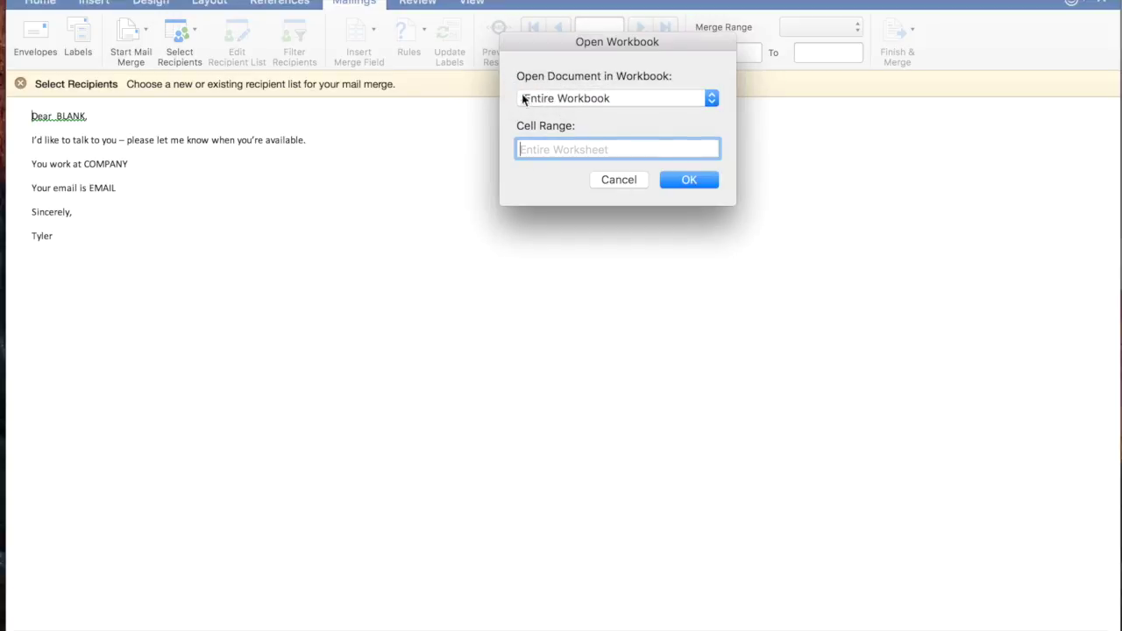
left_click(688, 180)
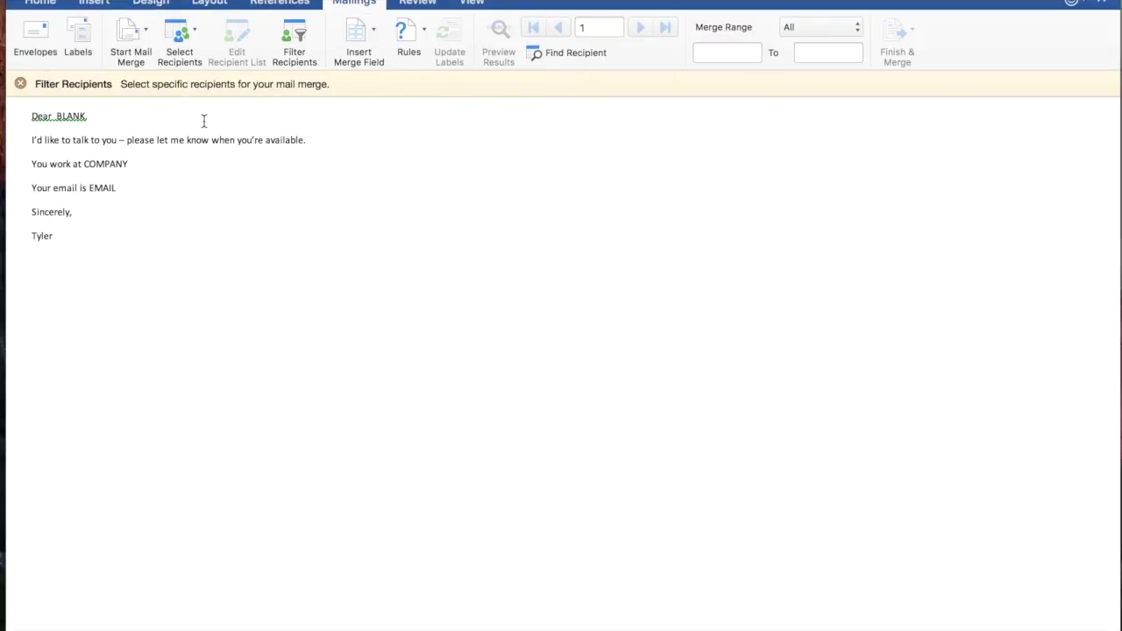
Select the BLANK placeholder, switch to the recipient workbook in Excel, and widen columns A to C to fit their headers
left_click_drag(58, 116, 86, 119)
key("super+Tab")
key("super+Tab")
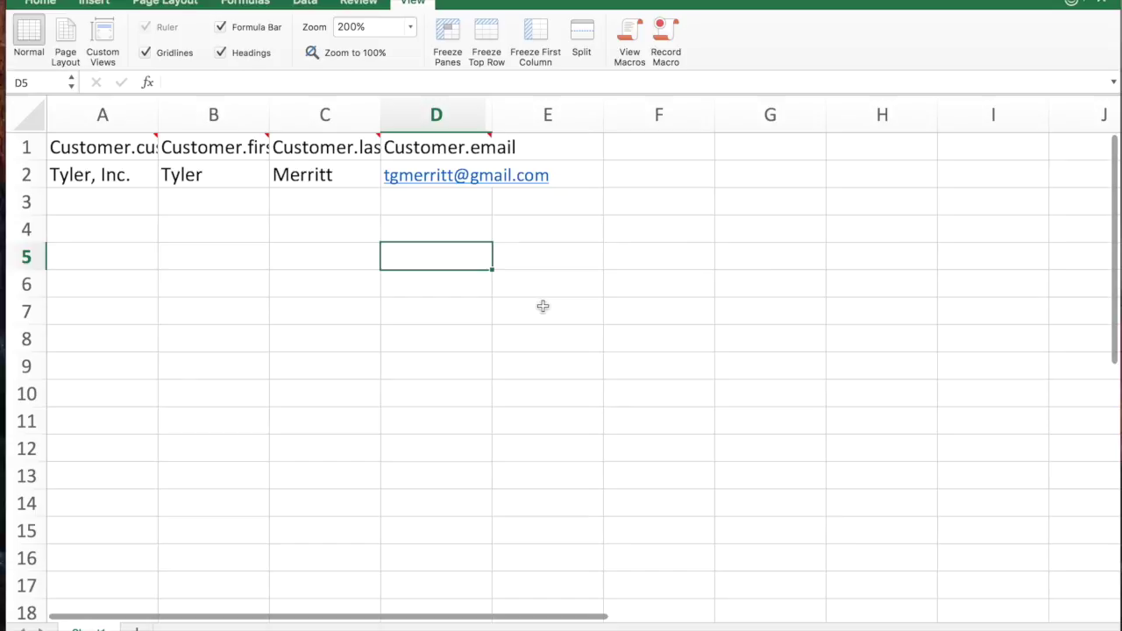
left_click_drag(159, 117, 235, 116)
double_click(347, 115)
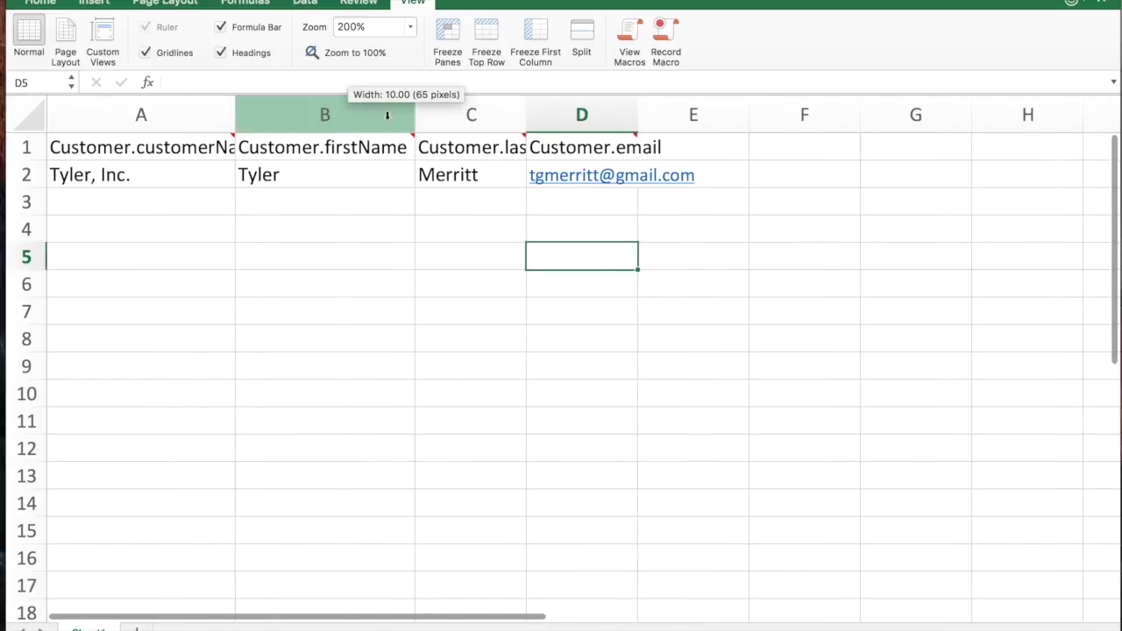
double_click(525, 115)
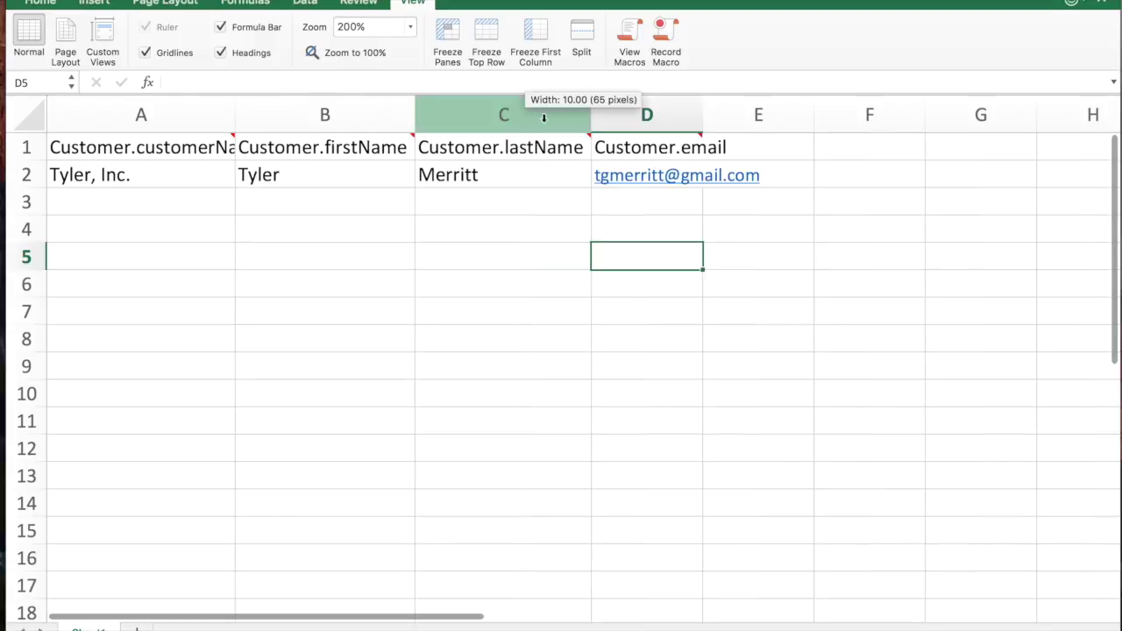
double_click(231, 116)
Examine the header names in row 1 and the matching customer record in row 2
mouse_move(82, 146)
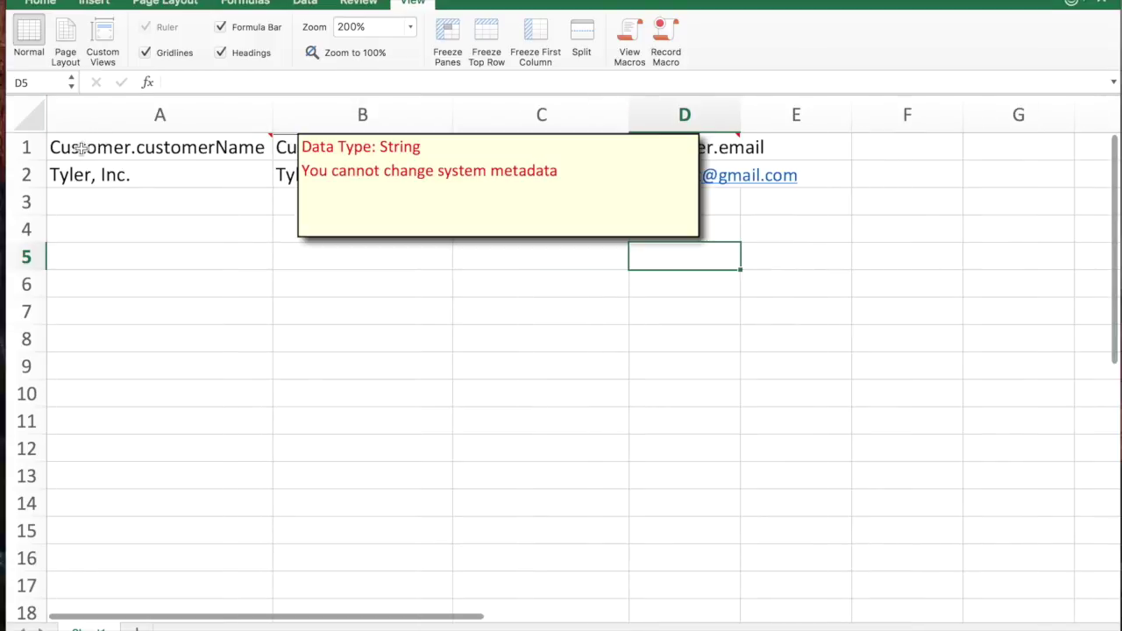
left_click(26, 146)
mouse_move(172, 147)
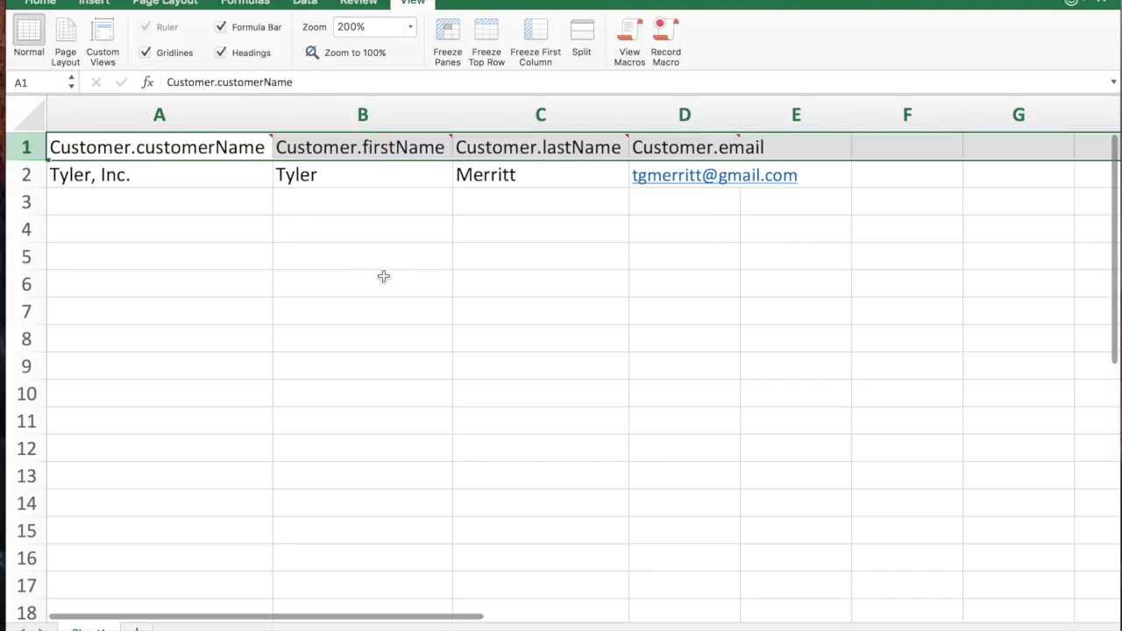
left_click(184, 180)
left_click(368, 180)
left_click(538, 179)
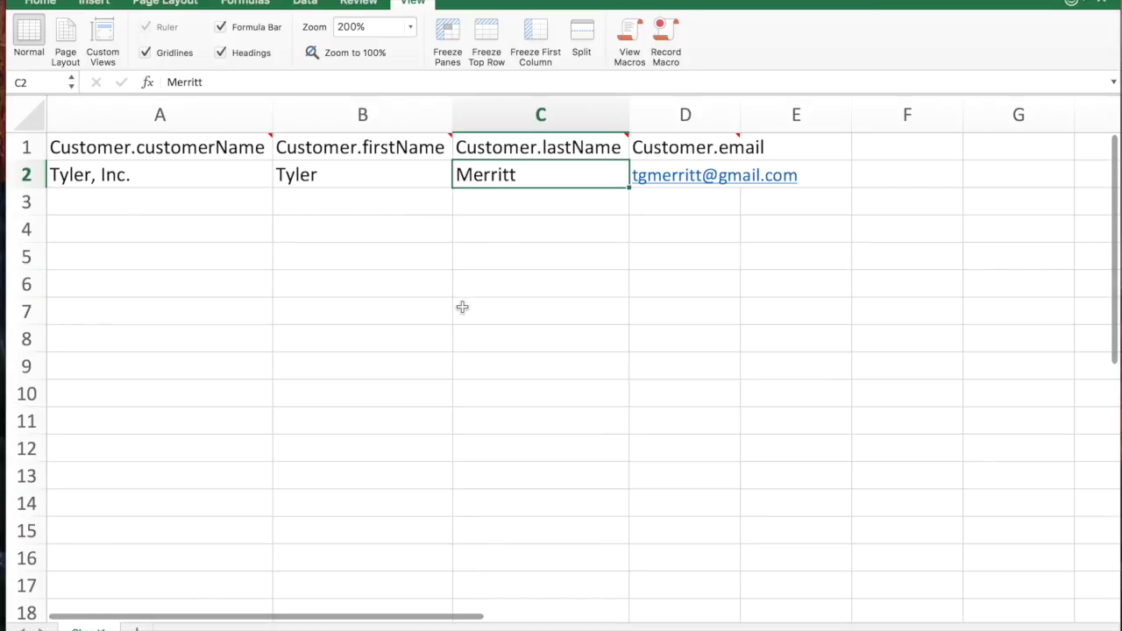
left_click(462, 308)
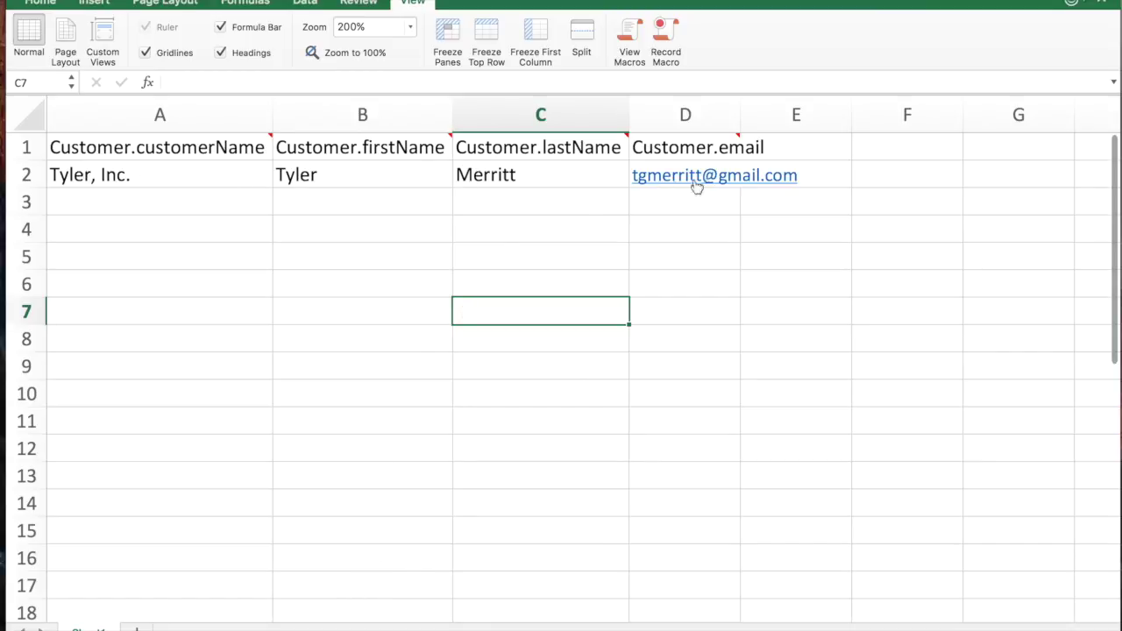
Return to the Word letter and replace the BLANK placeholder with the CustomerfirstName and CustomerlastName merge fields
key("super+Tab")
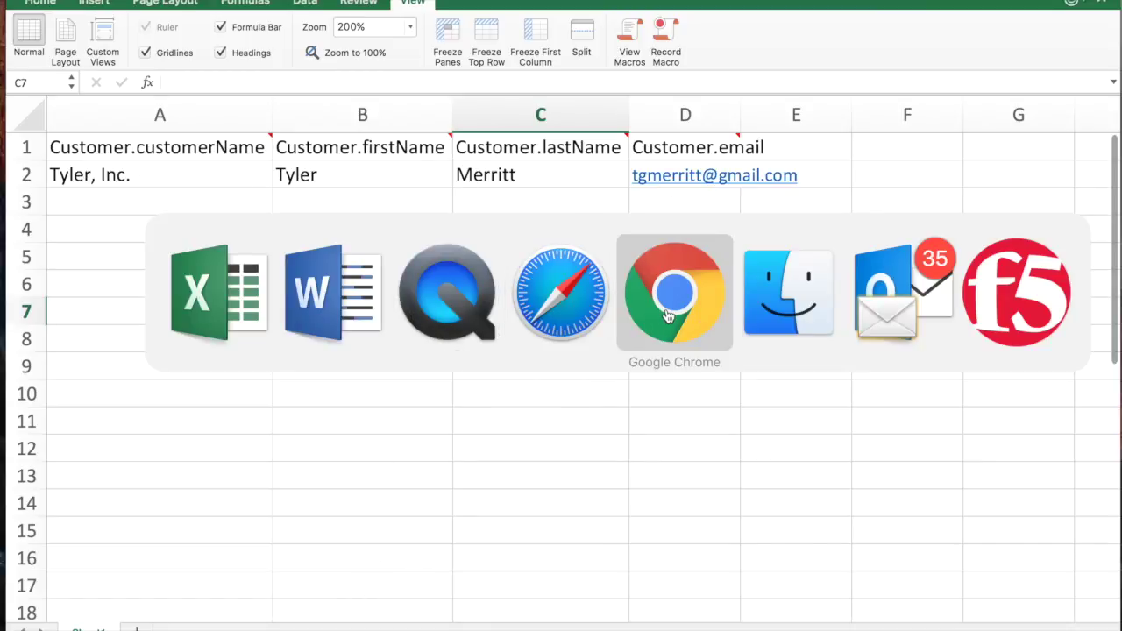
left_click(350, 313)
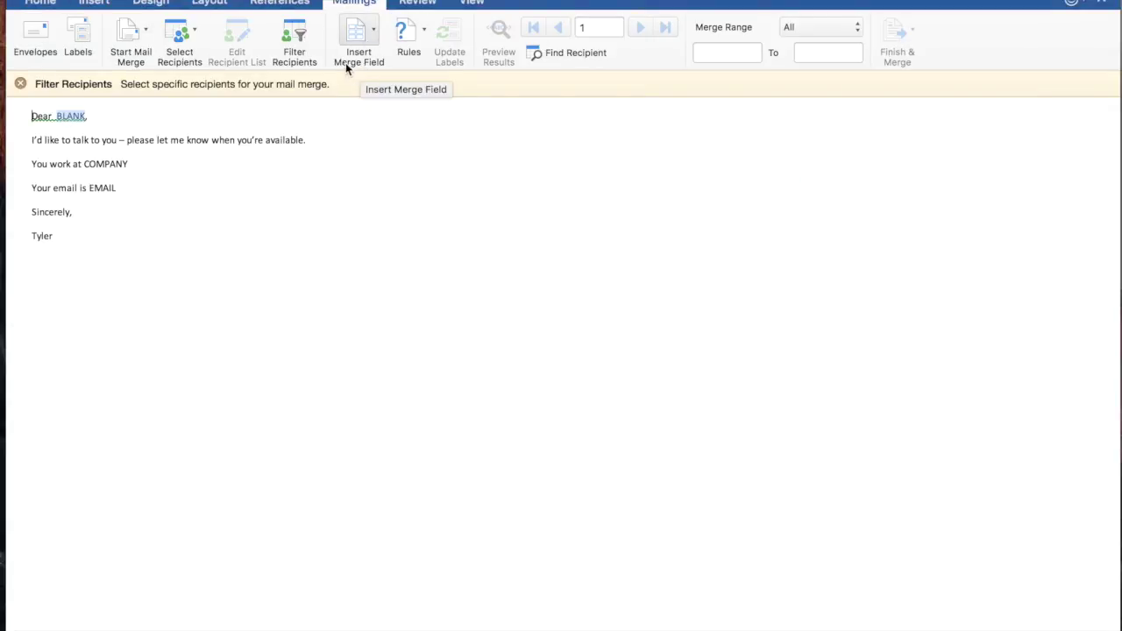
left_click(374, 32)
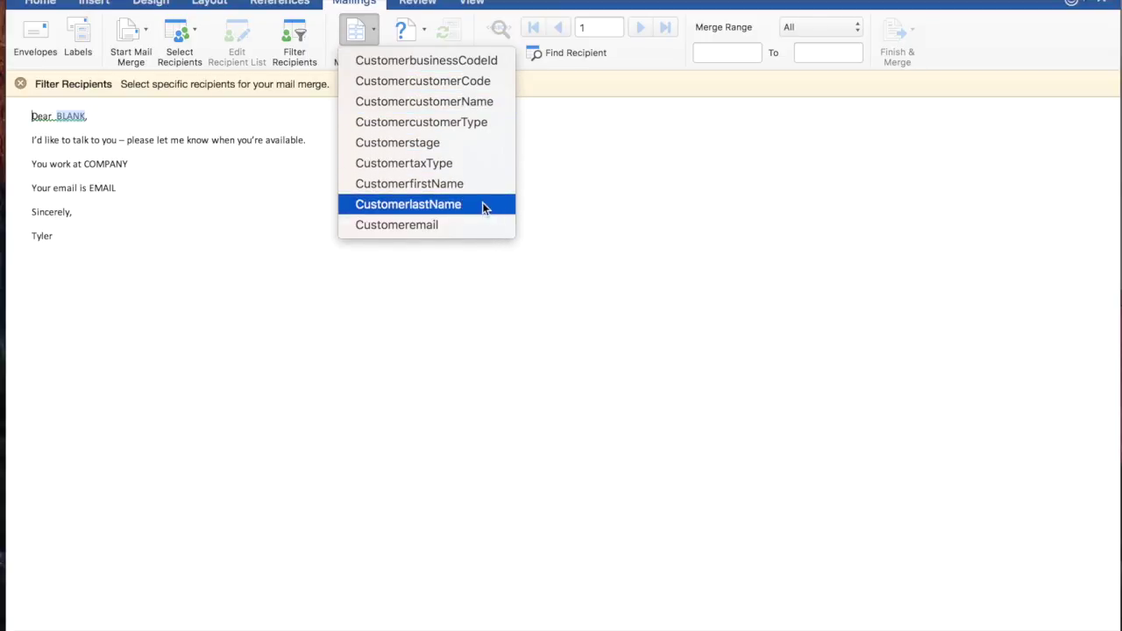
left_click(428, 186)
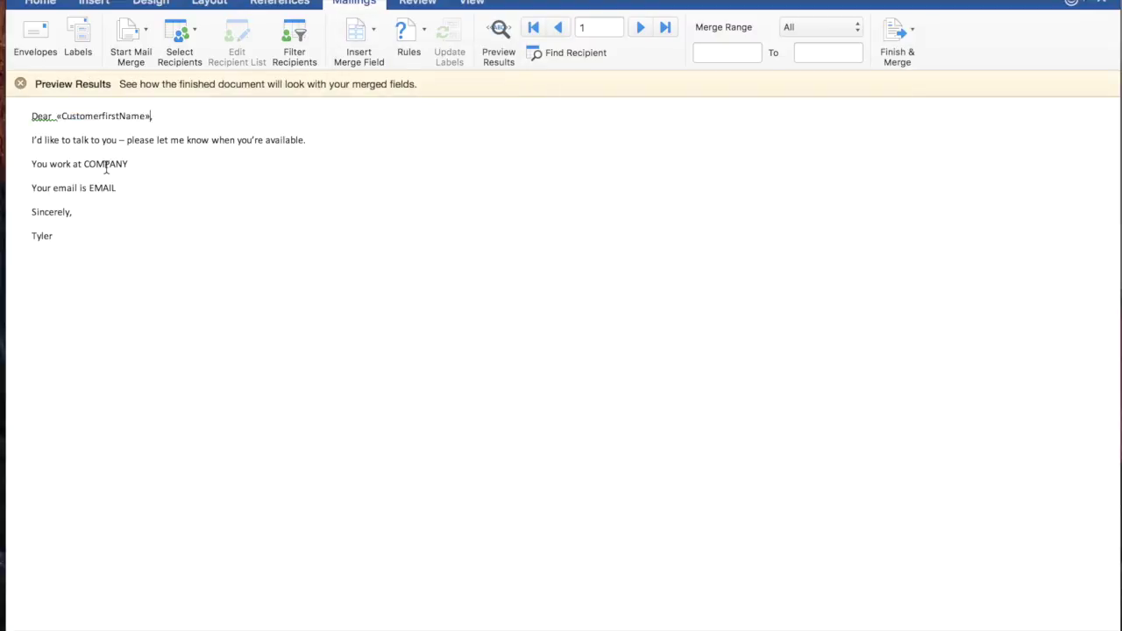
left_click(373, 34)
left_click(454, 207)
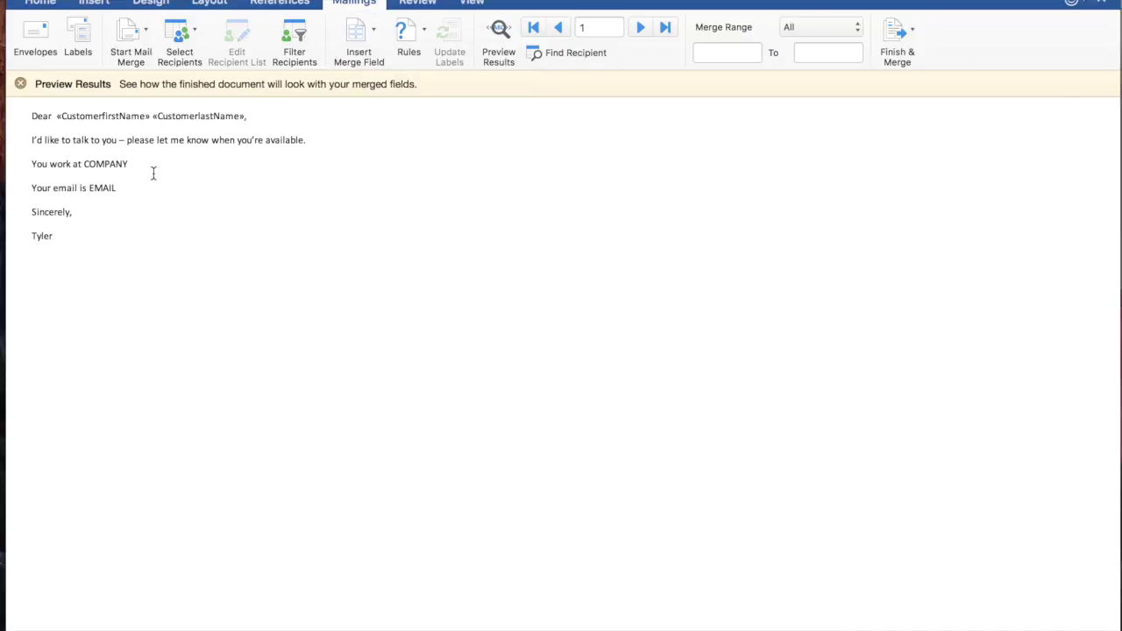
double_click(105, 164)
left_click(375, 35)
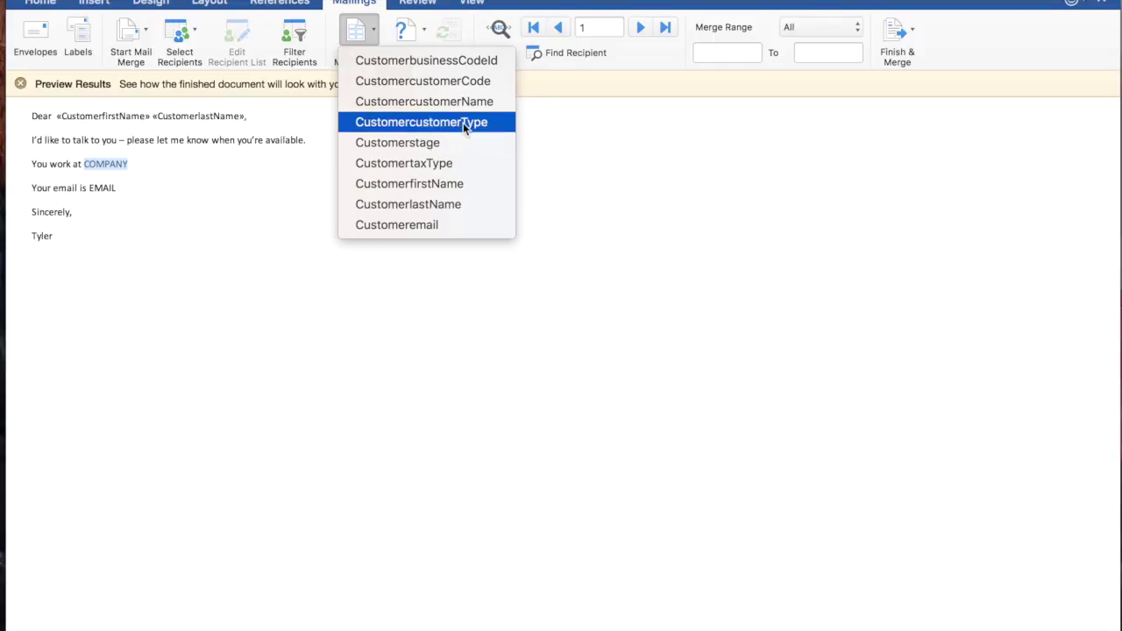
left_click(620, 186)
Replace the EMAIL placeholder in the letter with the Customeremail merge field
double_click(98, 188)
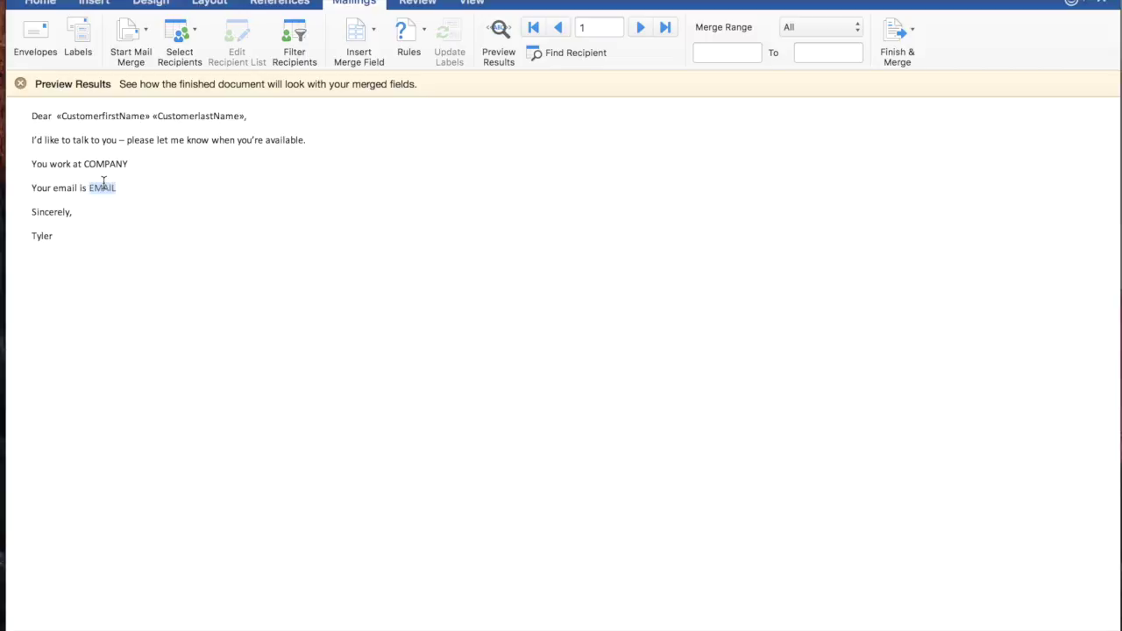
left_click(374, 32)
left_click(438, 226)
Delete the whole "You work at COMPANY" line from the letter
double_click(107, 165)
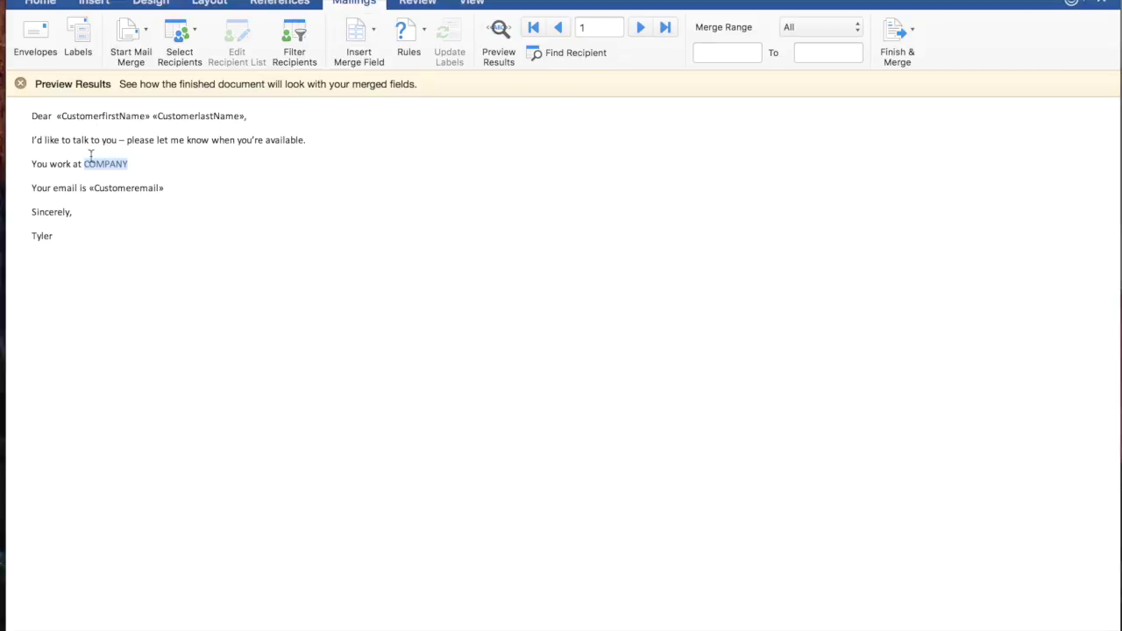
left_click(142, 166)
triple_click(150, 163)
key("BackSpace")
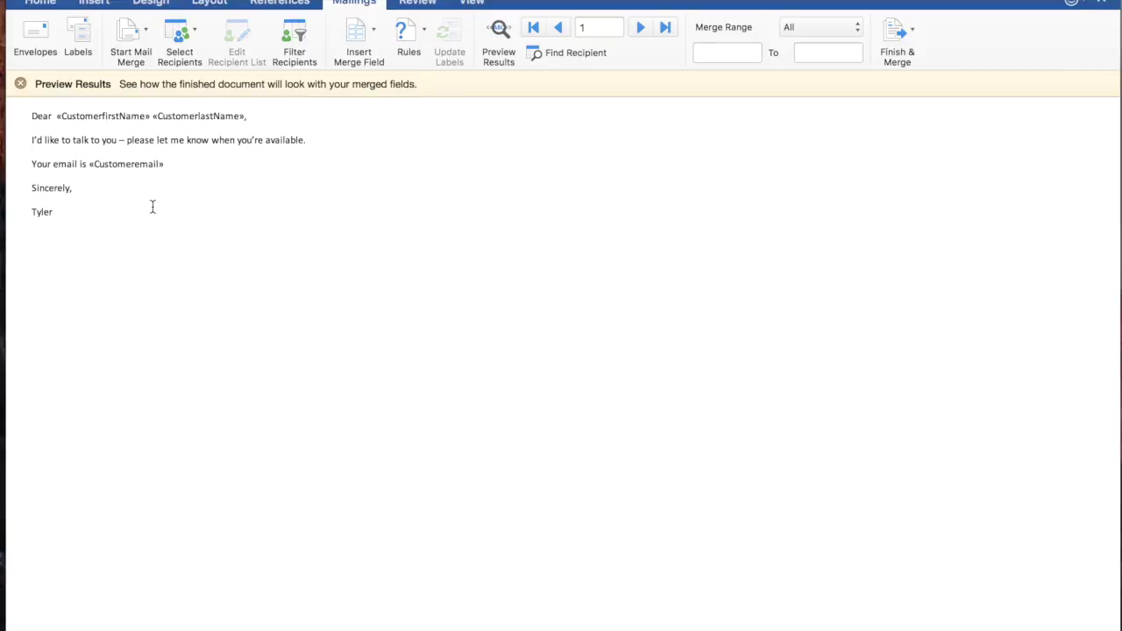
Preview the merged letter, then switch to the Excel workbook and check the customer record in row 2 and the customerName column
left_click(499, 35)
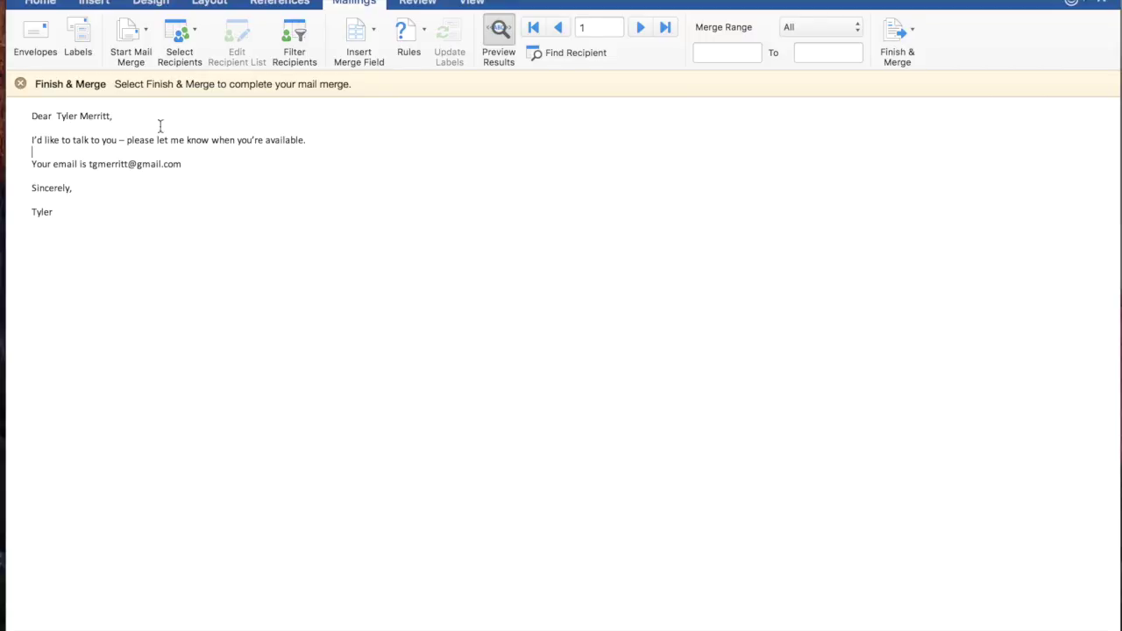
key("super+Tab")
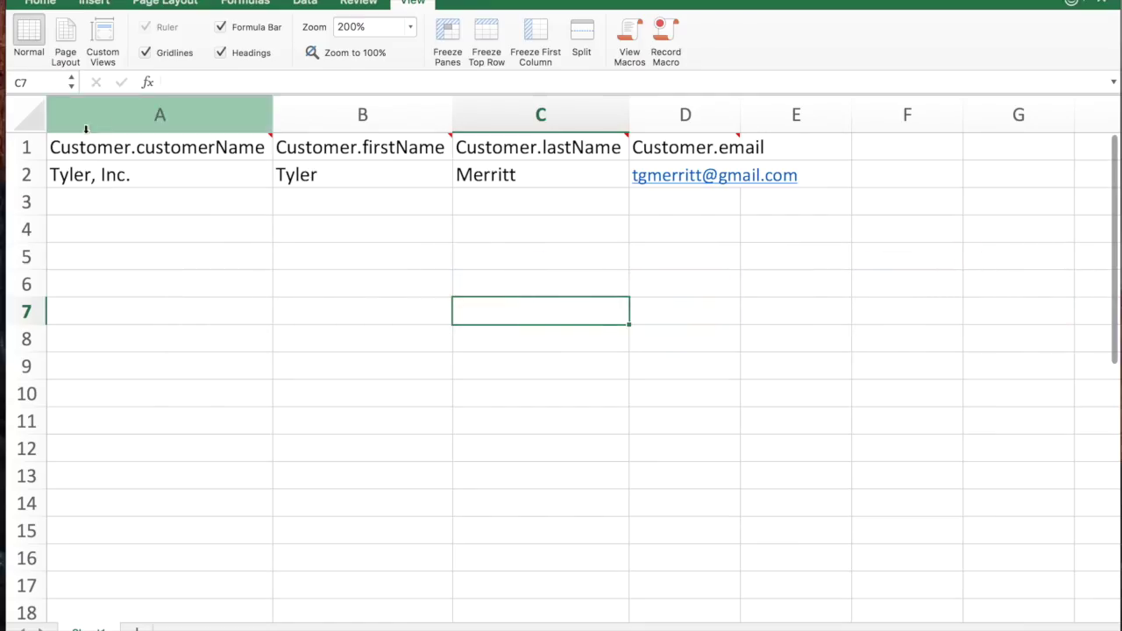
left_click(32, 176)
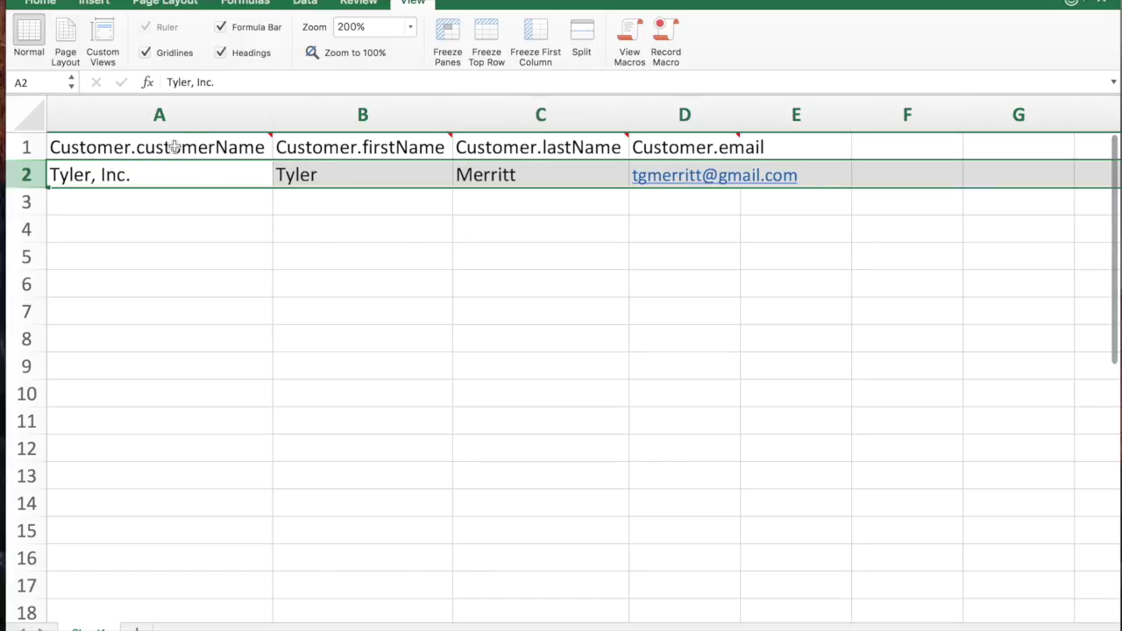
left_click(174, 147)
left_click(184, 180)
Return to the Word letter and add a "You work at" line with the CustomercustomerName merge field below the email line
key("super+Tab")
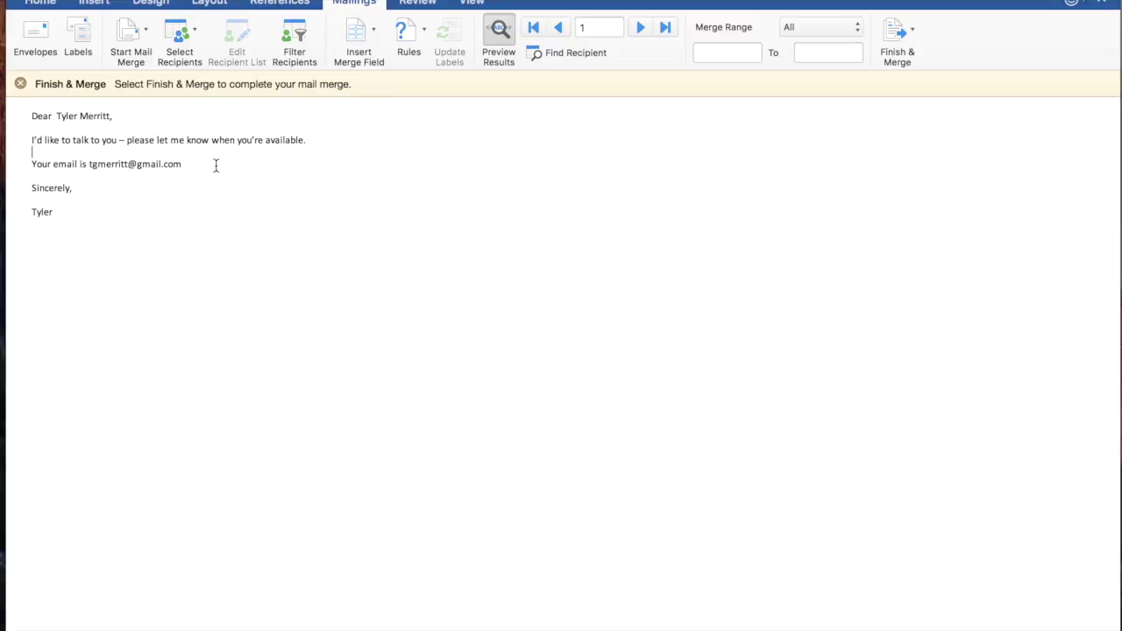
left_click(213, 164)
key("Return")
type("You work at")
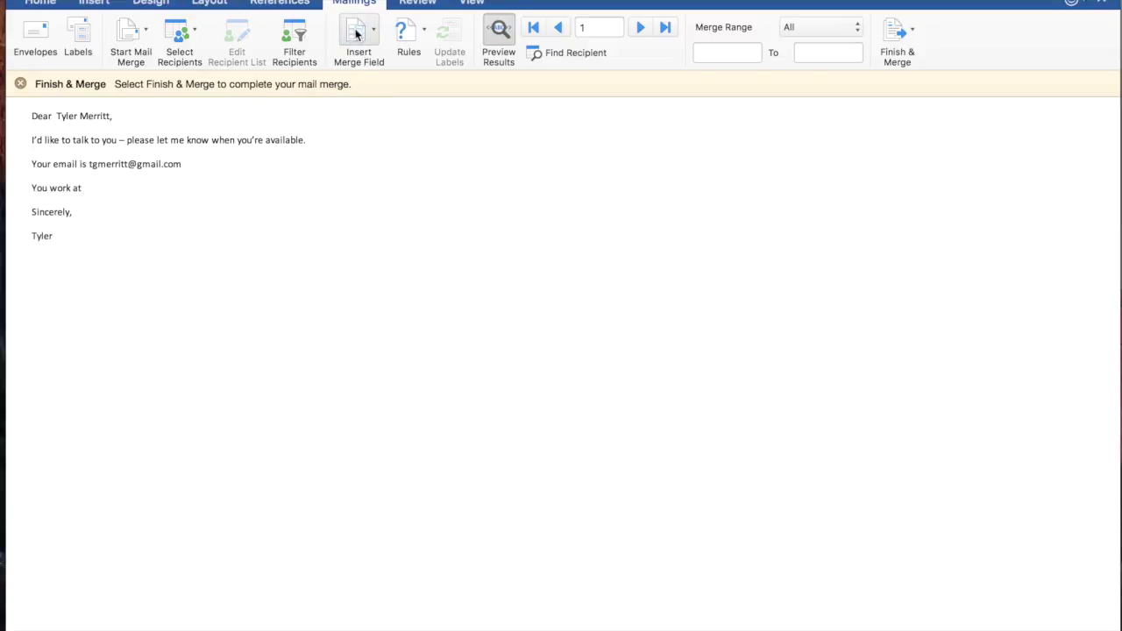
left_click(371, 30)
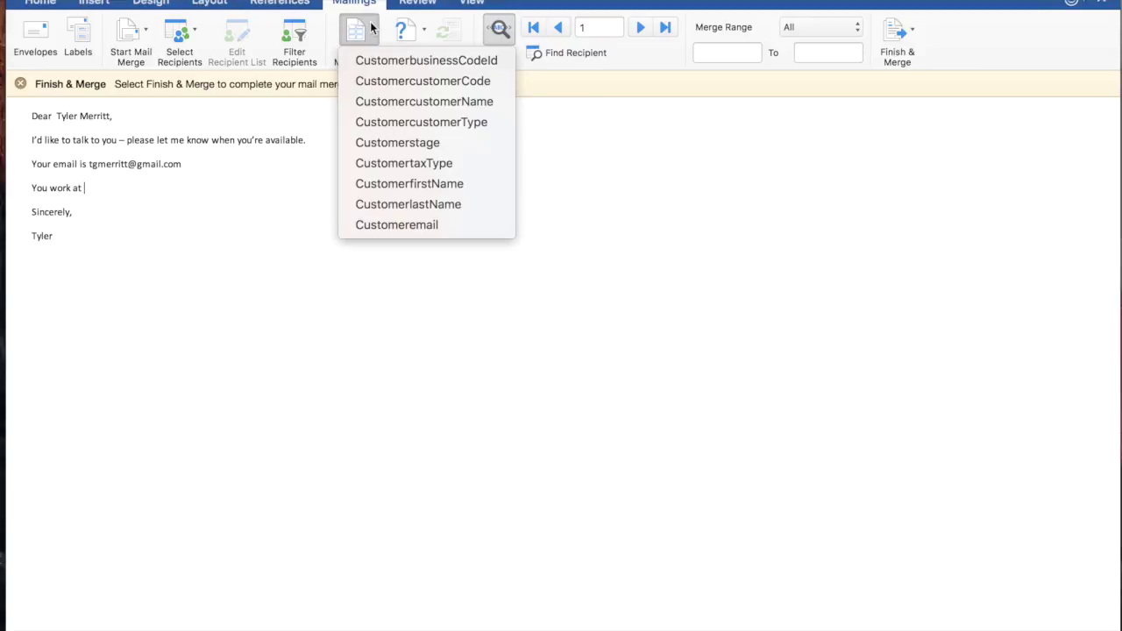
left_click(478, 102)
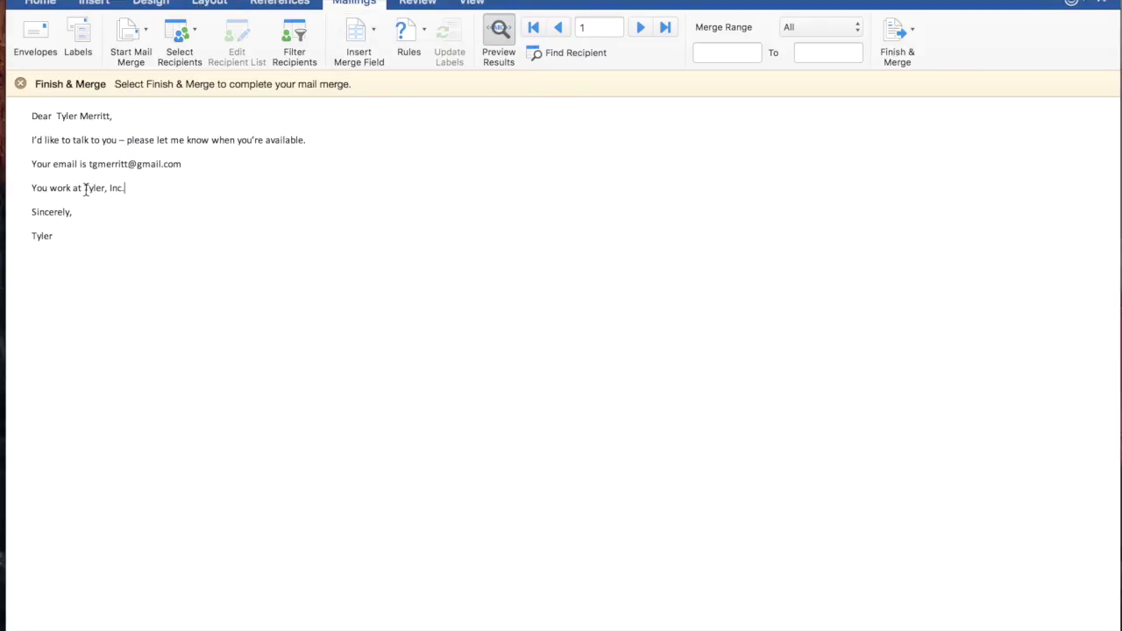
left_click_drag(86, 189, 128, 189)
left_click(183, 190)
Start merging to e-mail, addressing messages with the Customeremail field and setting the subject to "Hi thanks for connecting"
left_click(911, 35)
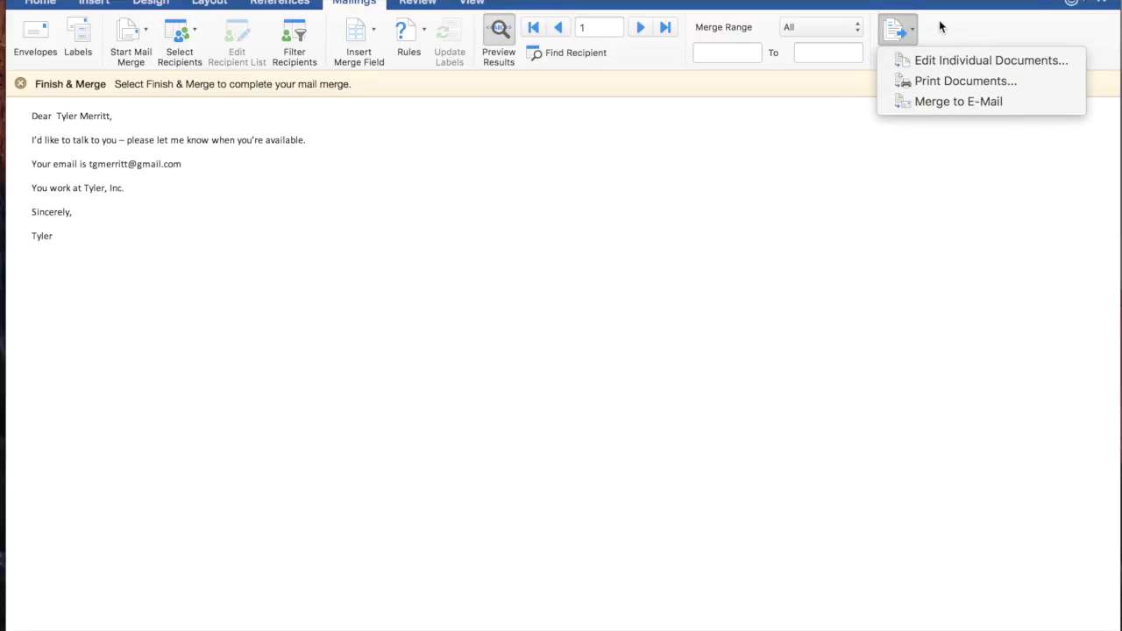
left_click(938, 27)
left_click(906, 38)
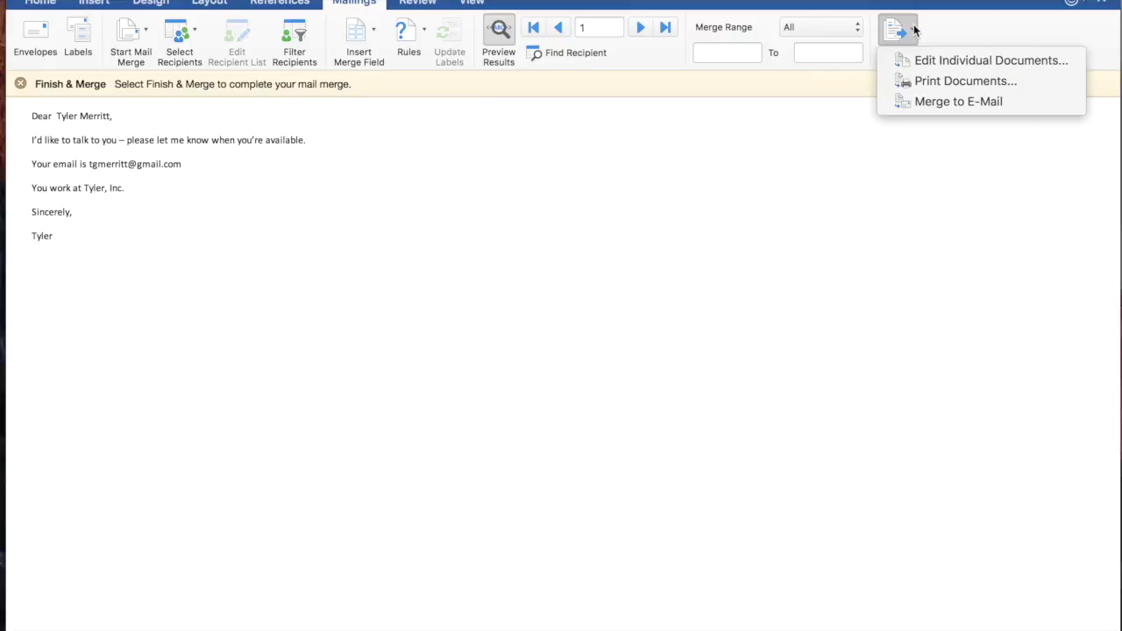
left_click(968, 101)
left_click(560, 81)
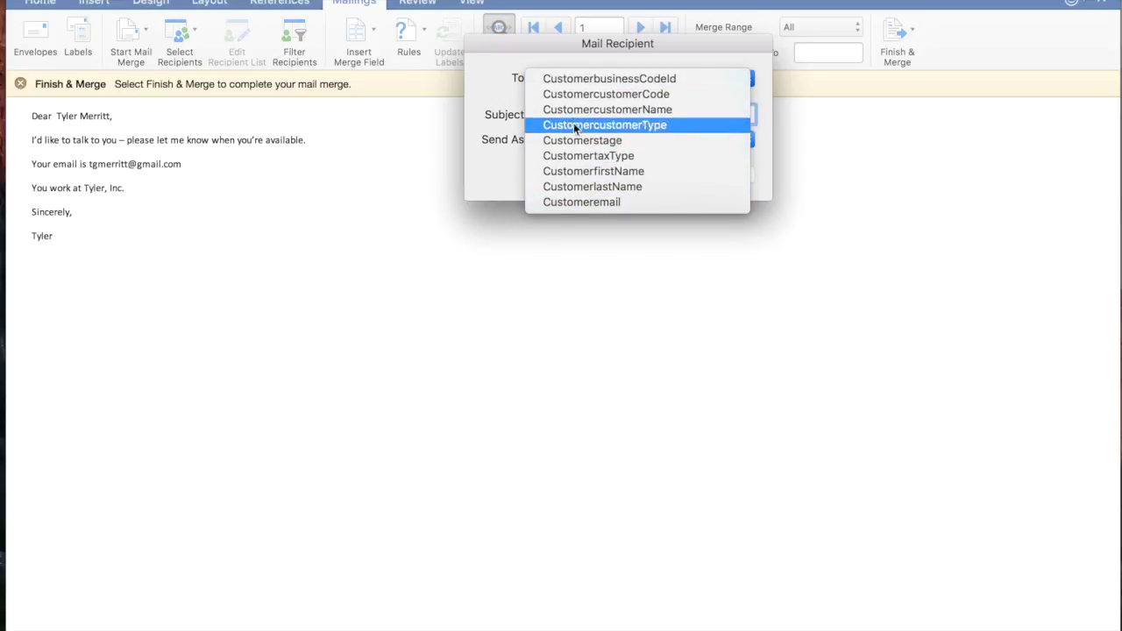
left_click(571, 202)
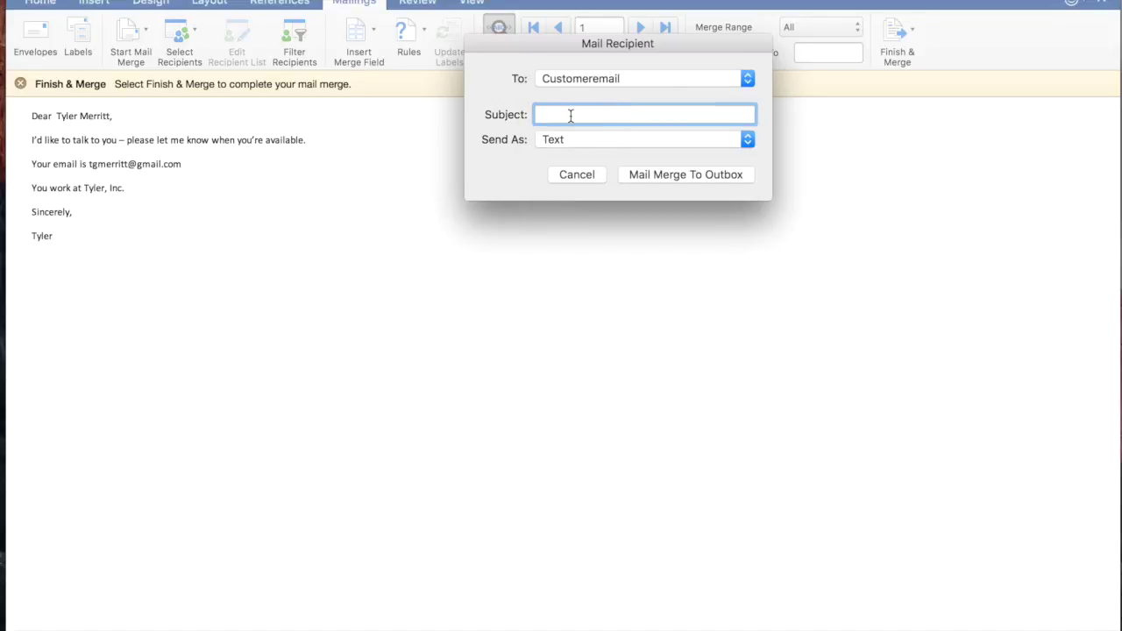
type("Hi thanks for connecting")
Set the send format to HTML Message and send the mail merge to the outbox
left_click(593, 139)
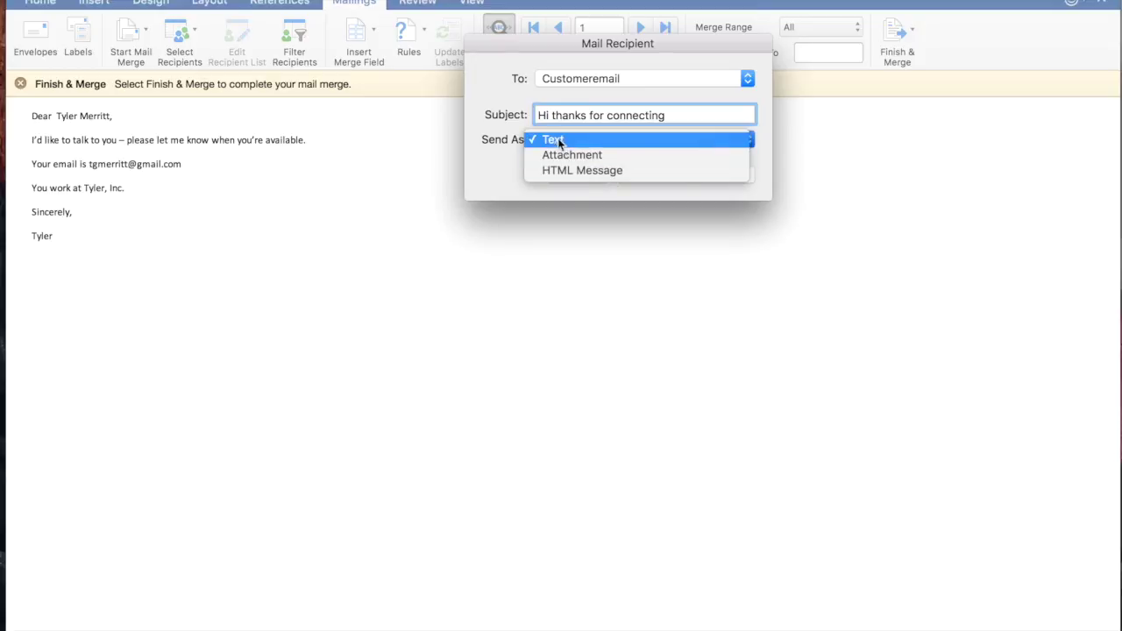
left_click(601, 171)
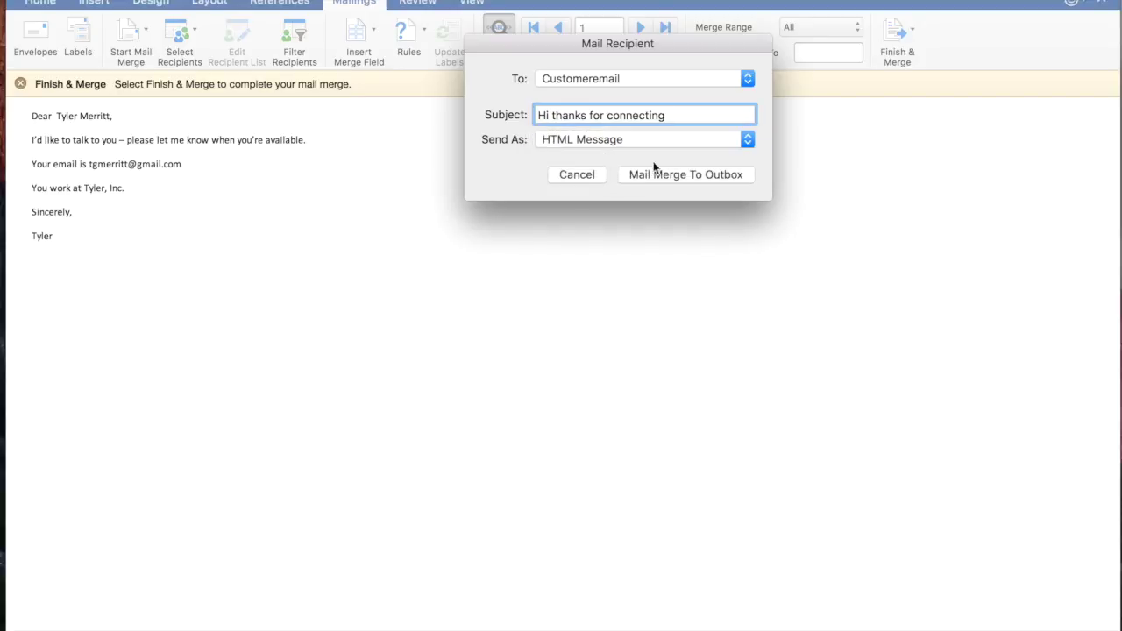
left_click(706, 175)
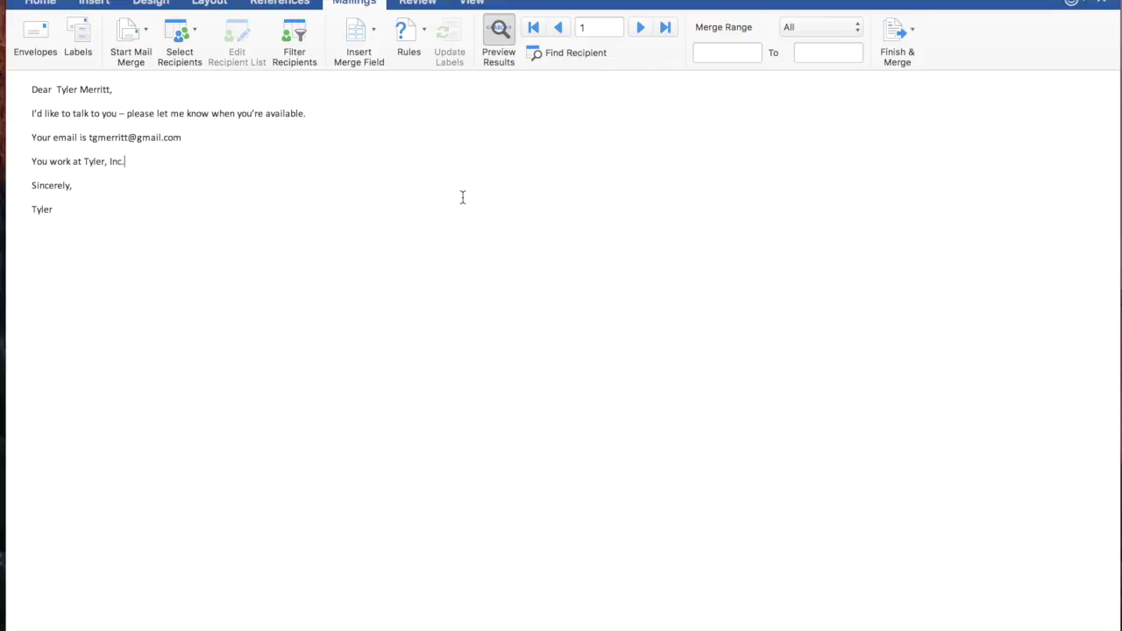
Switch to the web browser and examine the received "Hi thanks for connecting" message in the inbox
key("super+Tab")
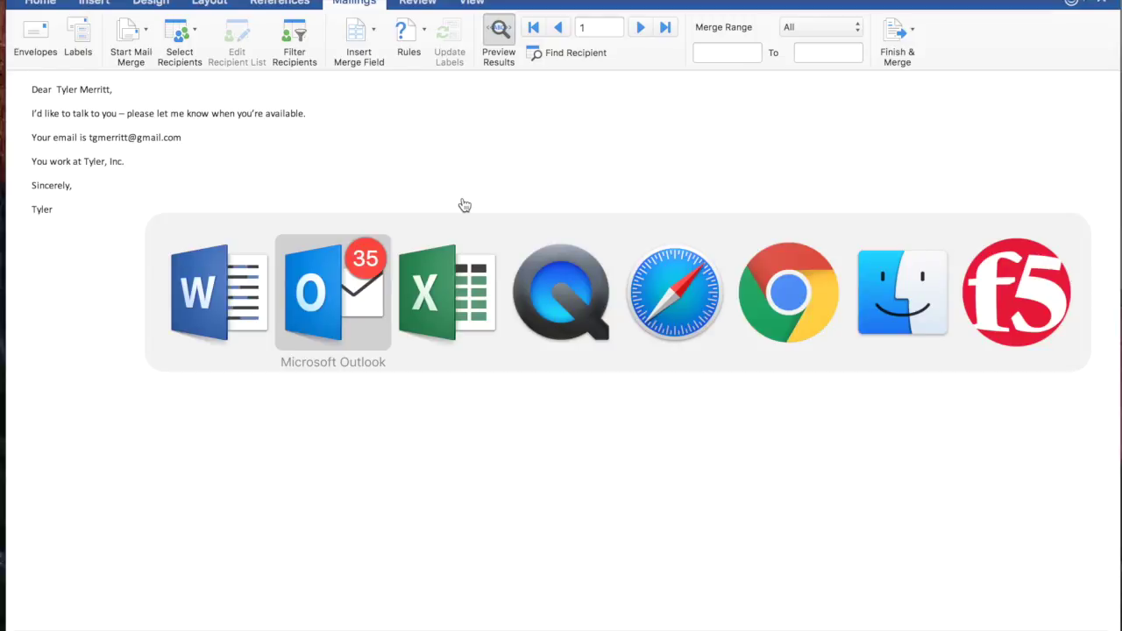
key("super+Tab")
key("super+Tab")
key("super+Tab")
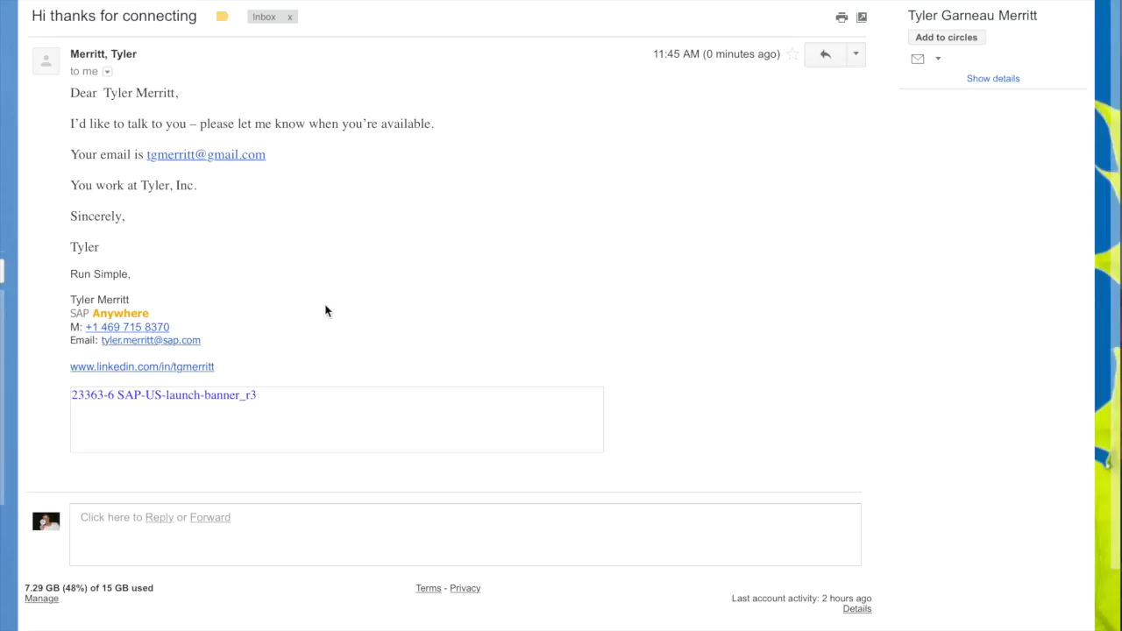